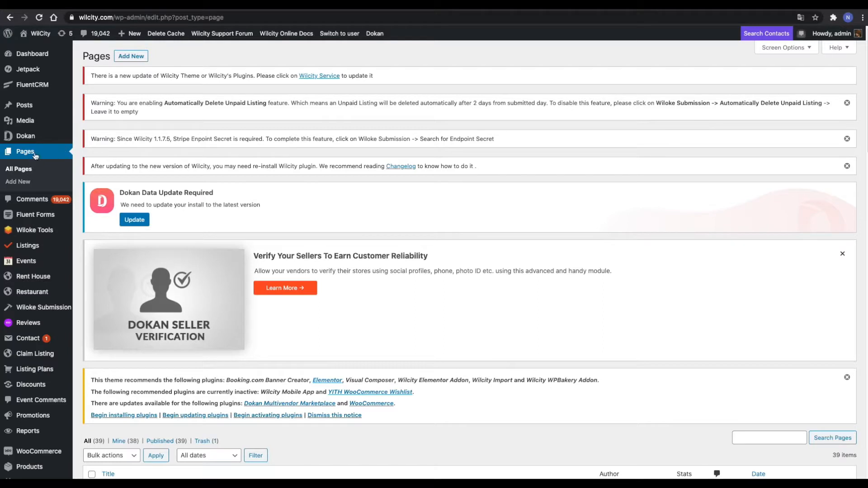
Step: Create a new page titled "Setup Search Form" that uses the Wilcity Page Builder template
click(132, 57)
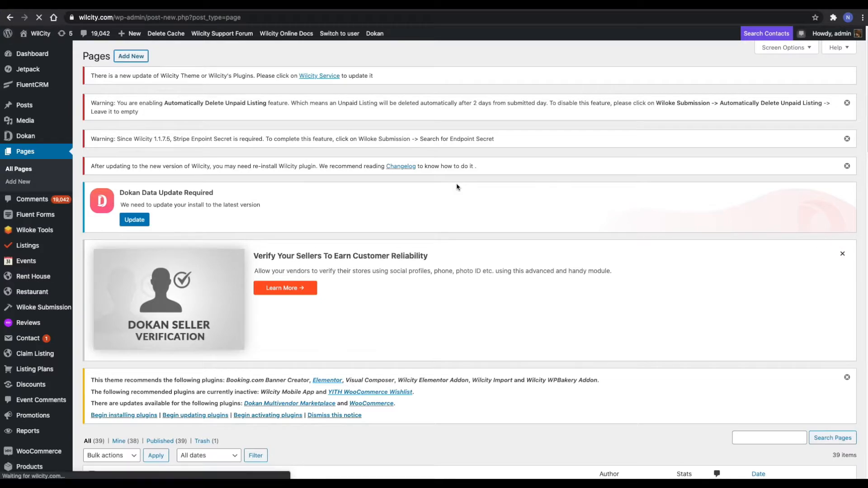
text(Setup Search Form)
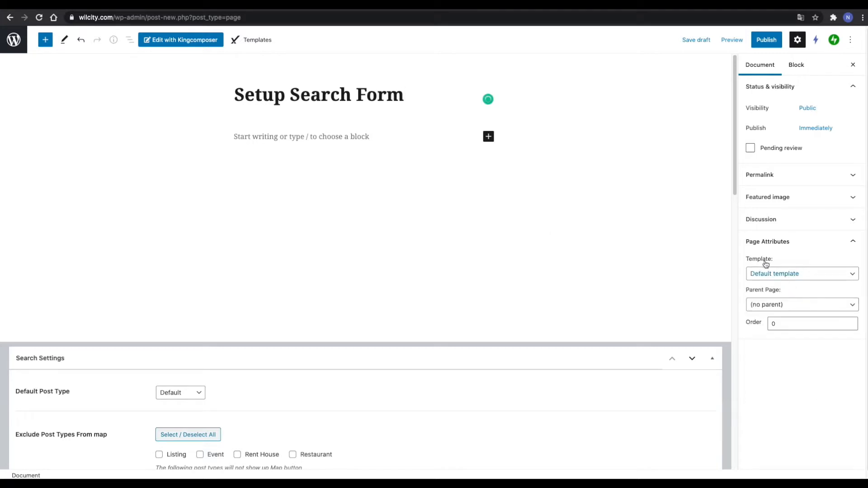
click(773, 279)
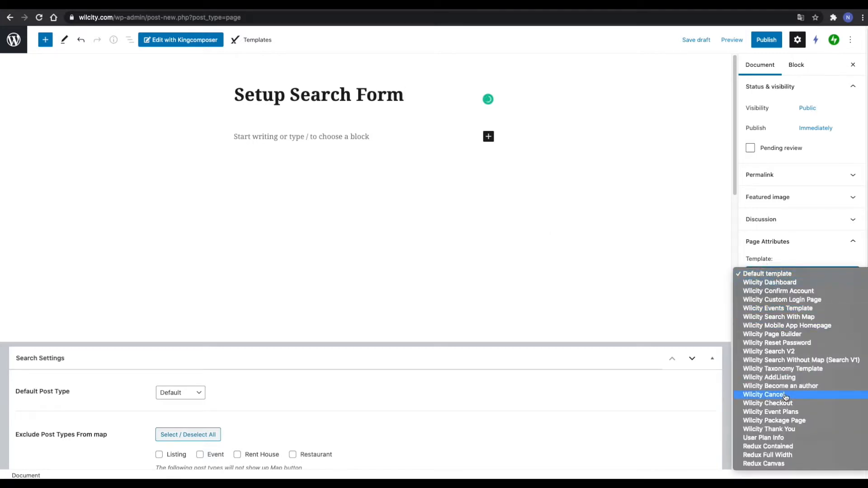
click(794, 337)
Step: Publish the "Setup Search Form" page and return to its document settings
click(767, 45)
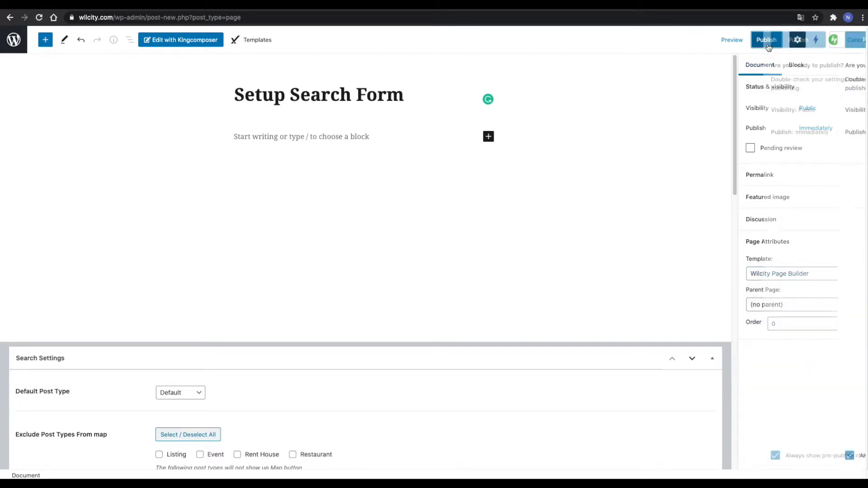
click(771, 43)
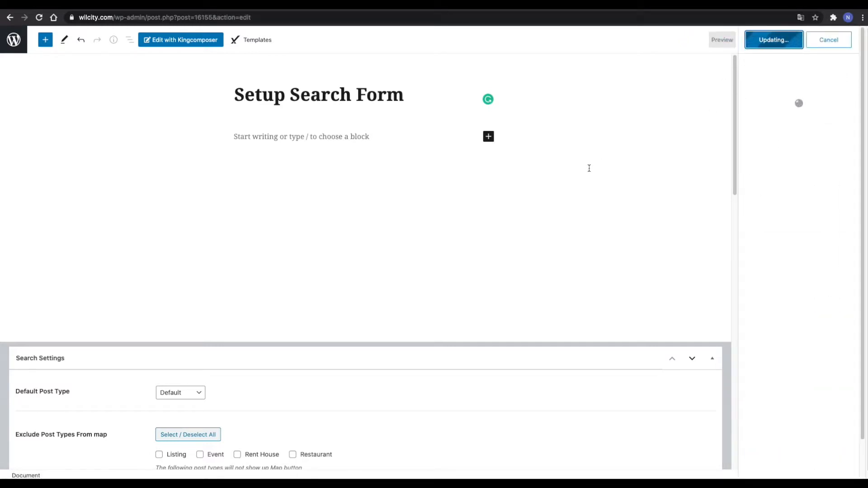
click(294, 174)
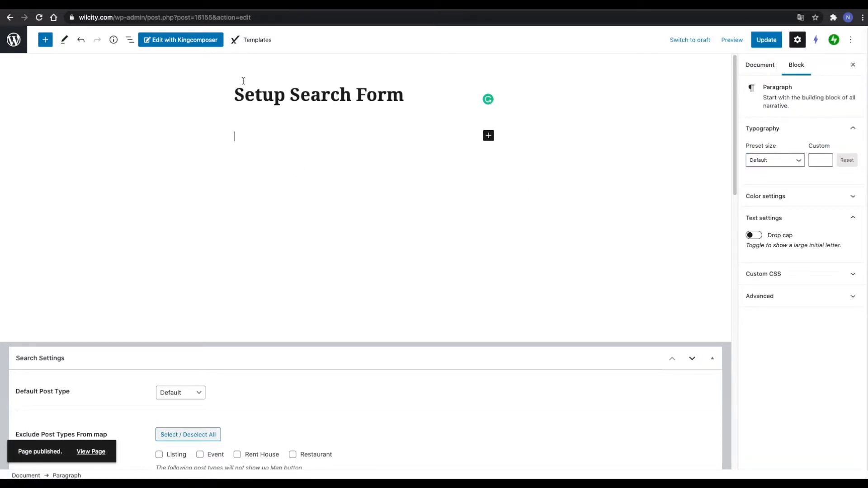
click(199, 67)
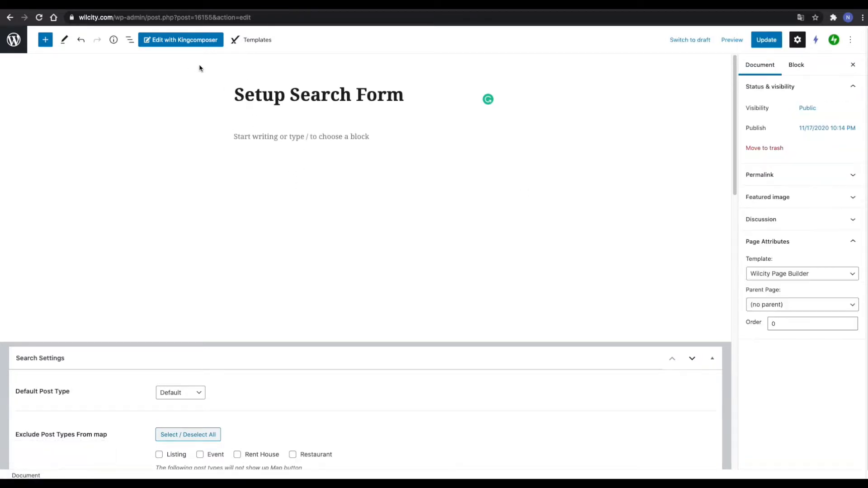
Step: Switch the page to editing with KingComposer and add a single-column row to the blank layout
click(186, 43)
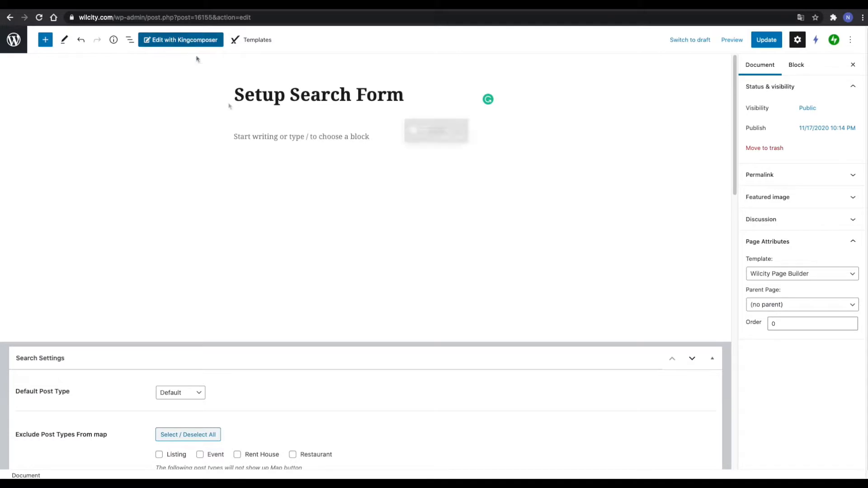
click(504, 152)
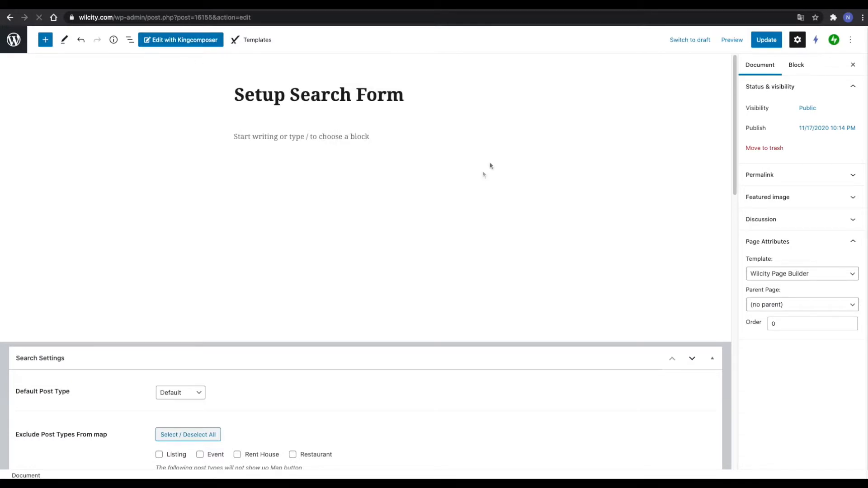
scroll(481, 181, down, 4)
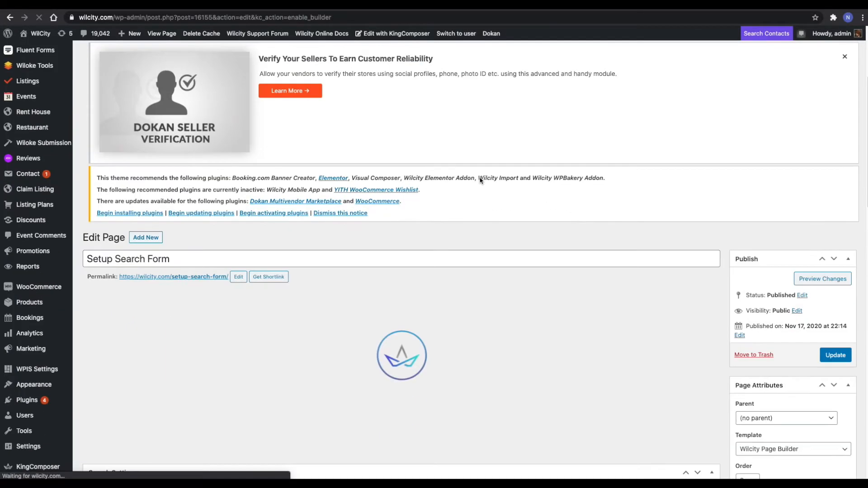
scroll(481, 181, down, 4)
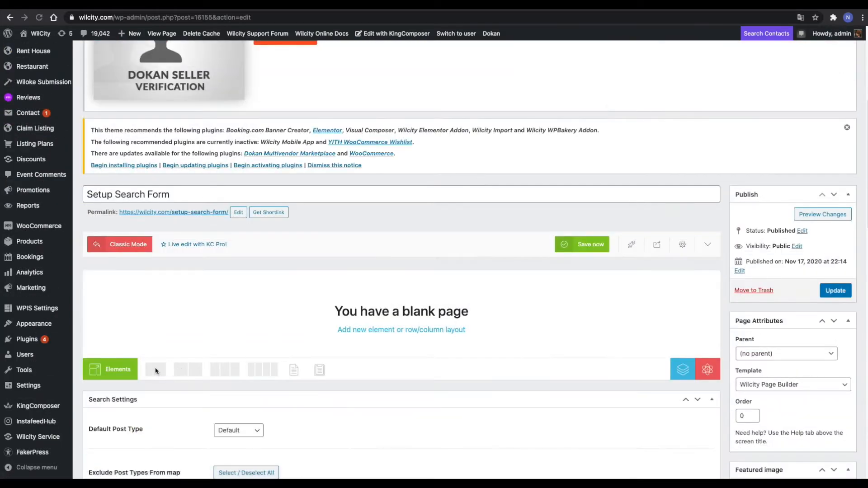
scroll(168, 336, down, 2)
click(159, 285)
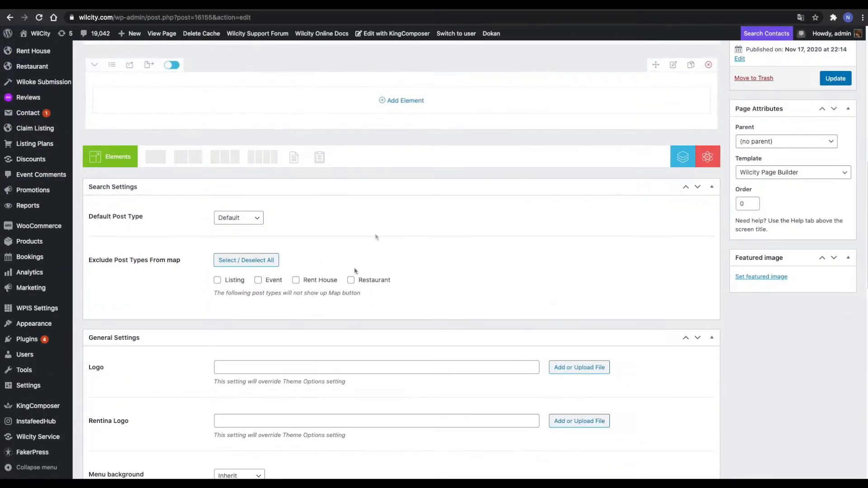
Step: Find the Hero element, add it to the new row, and save it with its default settings
scroll(425, 118, up, 4)
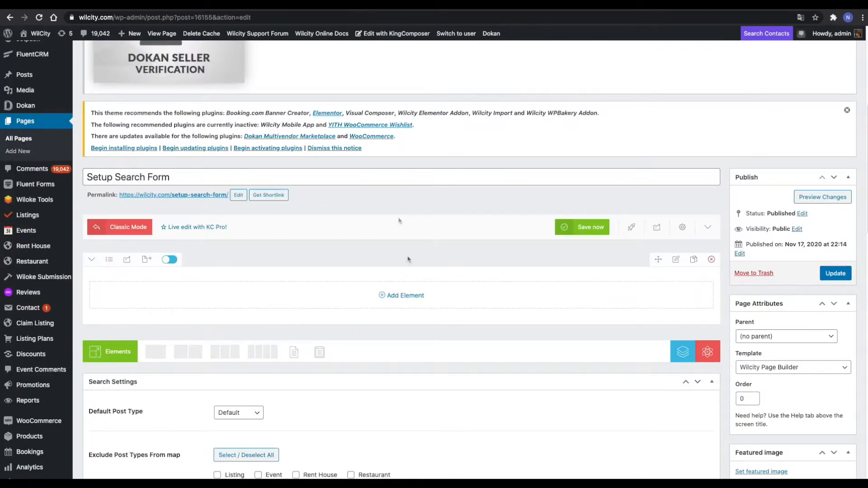
click(408, 296)
click(666, 131)
text(Hero)
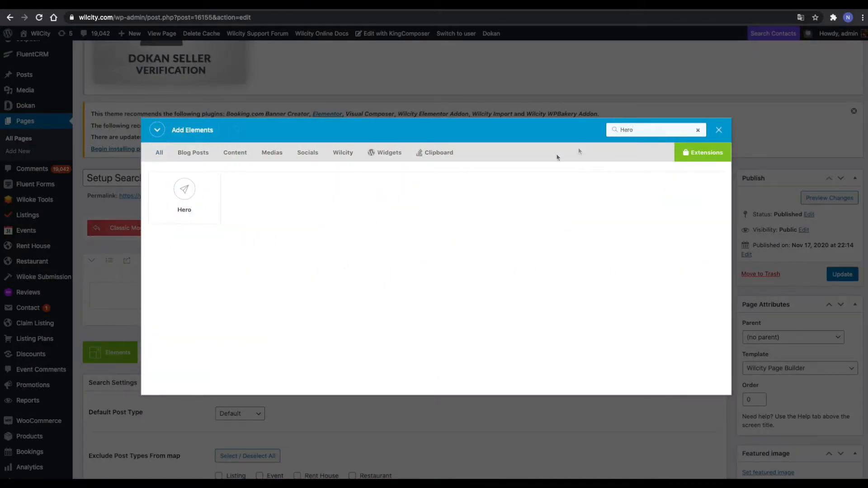
click(185, 191)
scroll(456, 164, down, 5)
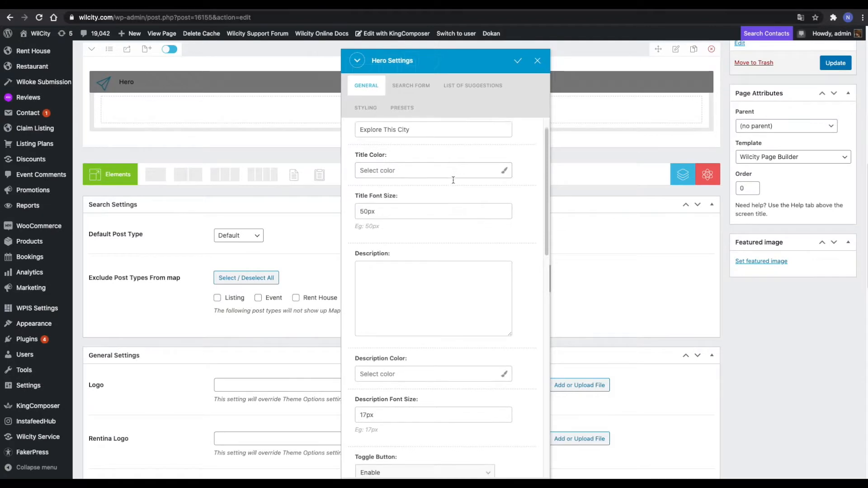
scroll(452, 187, down, 18)
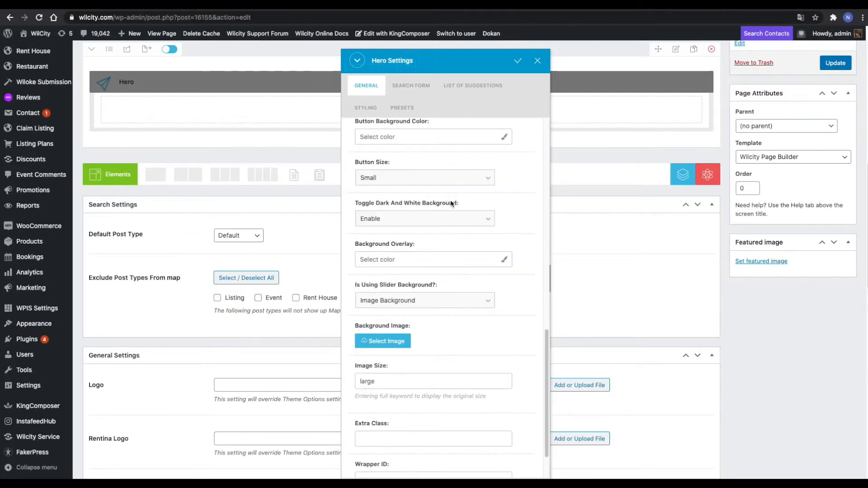
scroll(254, 202, up, 1)
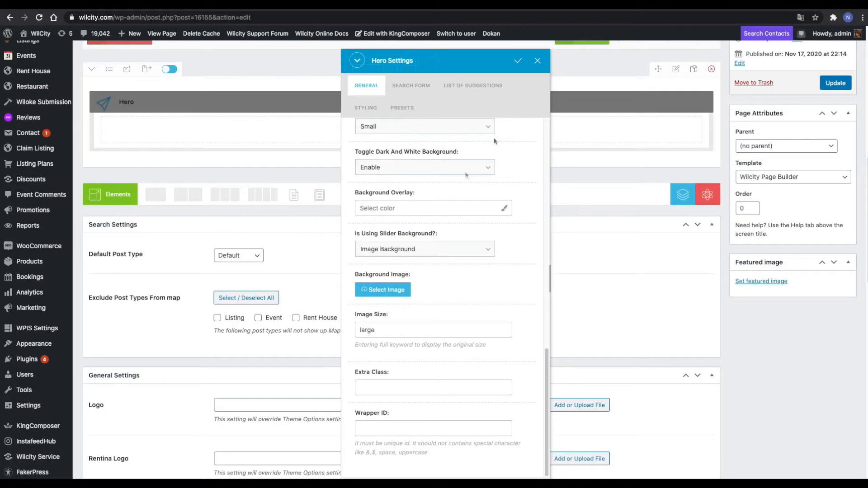
click(518, 61)
Step: Add a Search Form element with default settings inside the Hero, and update the page
click(395, 131)
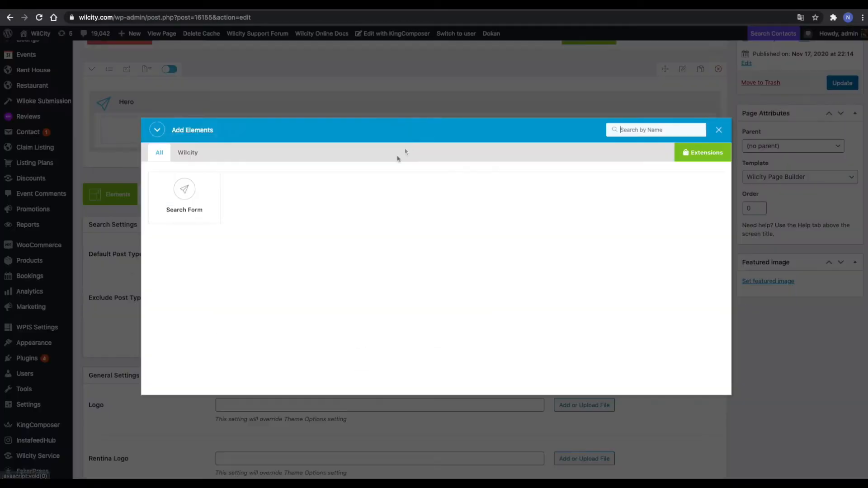
click(188, 212)
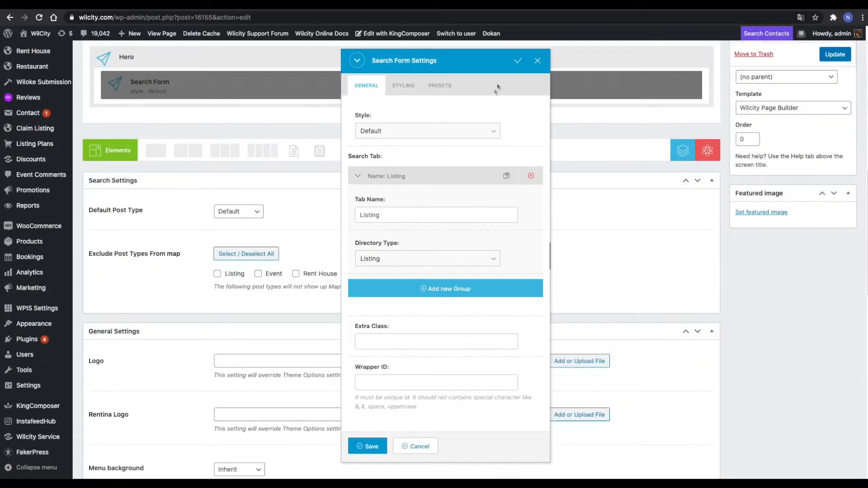
click(518, 60)
click(836, 233)
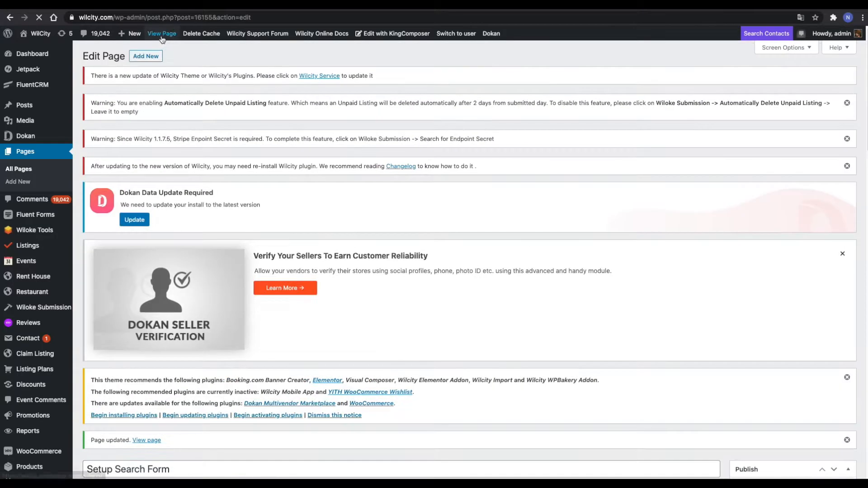
Step: View the published page in a separate browser tab to check how the Hero and search form look
right_click(162, 34)
click(184, 40)
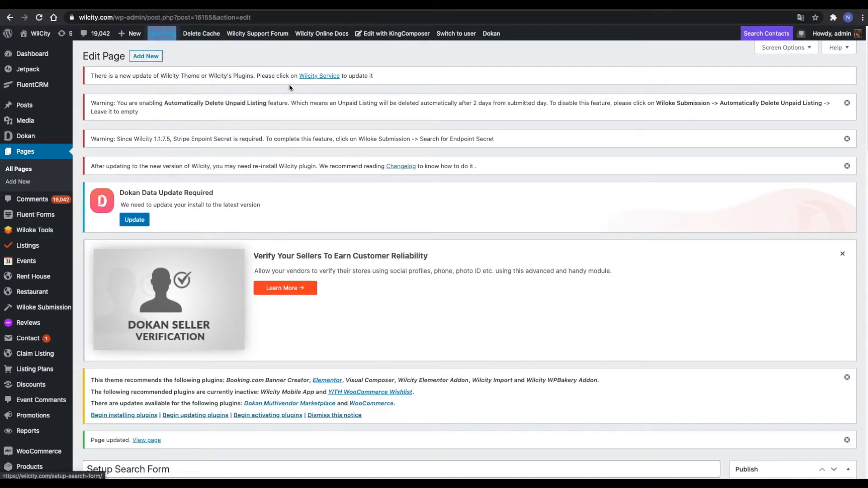
click(249, 5)
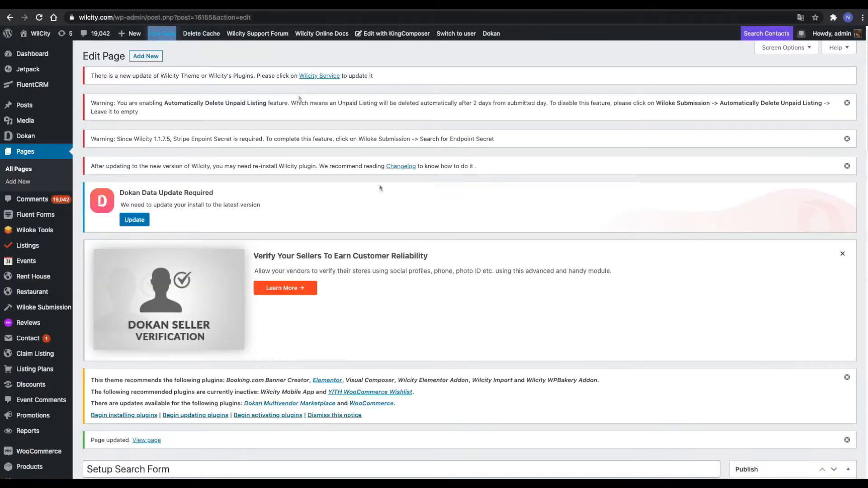
Step: In the row's settings, set the columns gap to 0 px and the maximum container width to 100%
scroll(422, 262, down, 7)
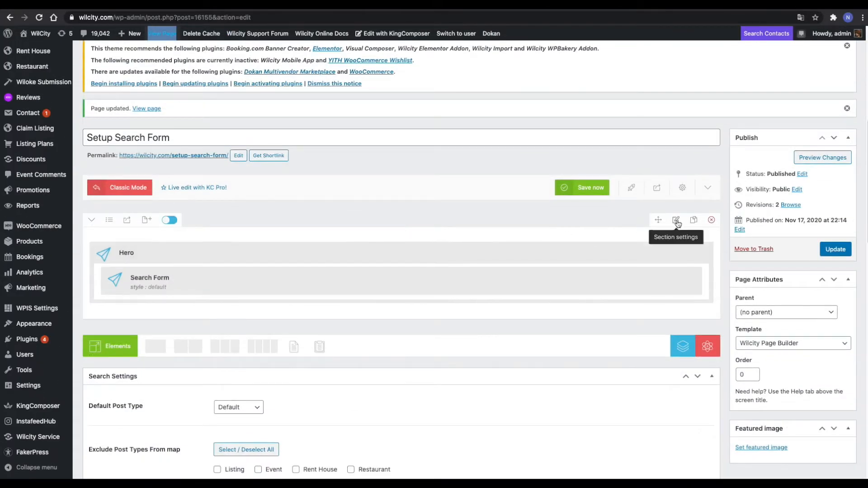
click(676, 221)
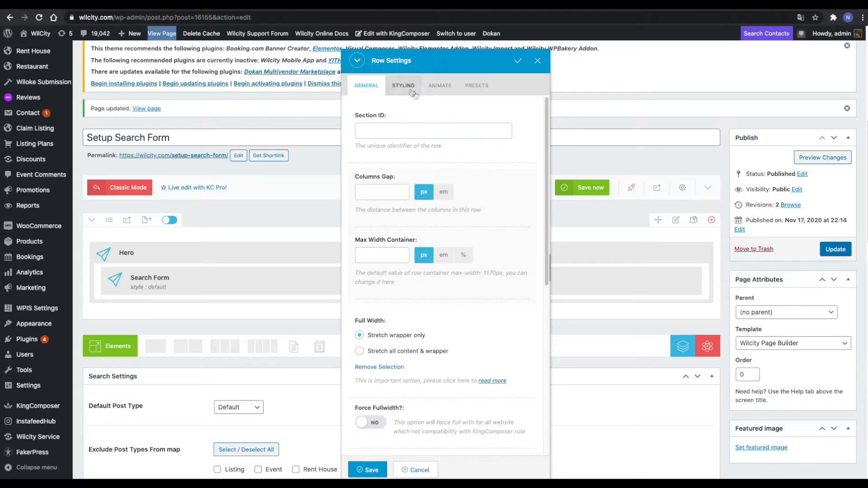
click(384, 190)
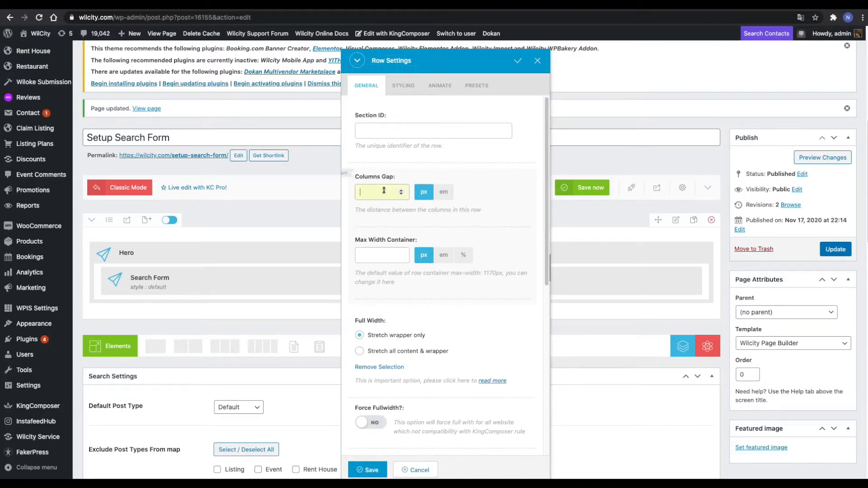
click(389, 261)
text(100)
click(464, 255)
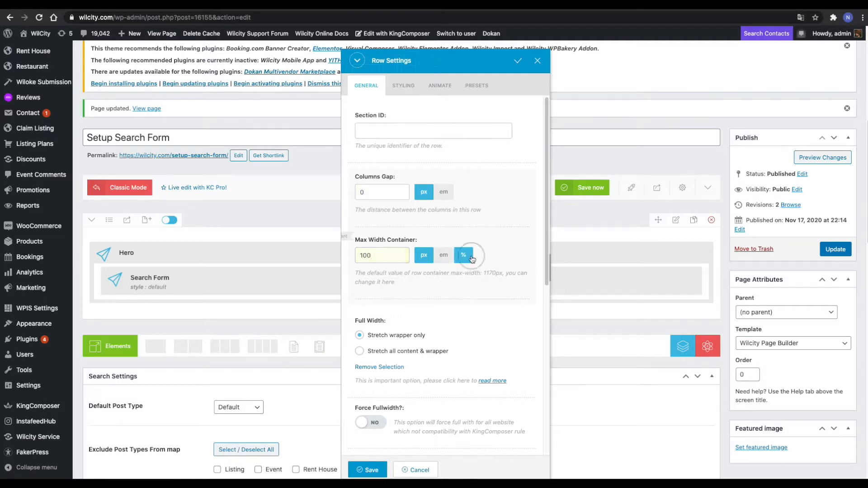
Step: Set the row's margin and padding to 0px on all four sides and save the row settings
click(406, 90)
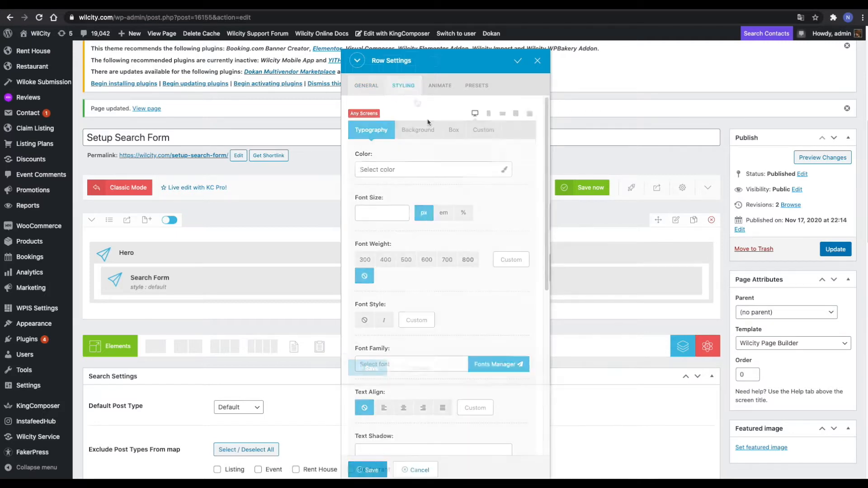
click(453, 132)
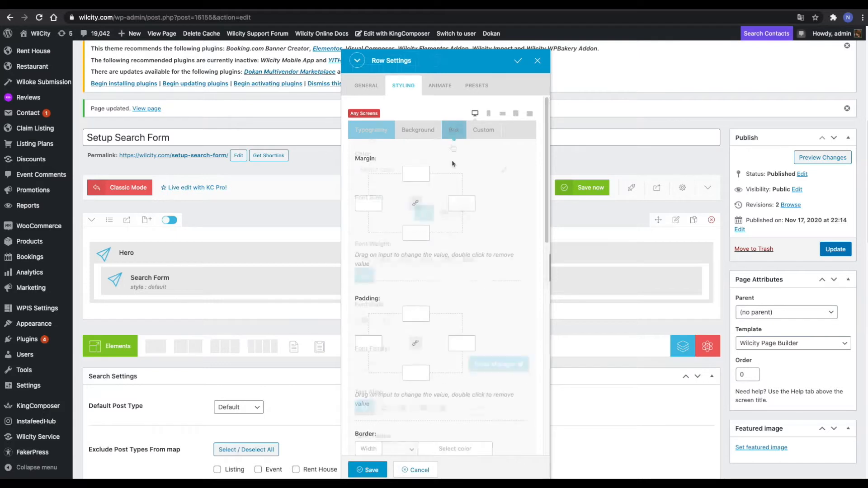
click(420, 181)
click(416, 233)
click(457, 206)
click(368, 206)
click(417, 314)
click(416, 371)
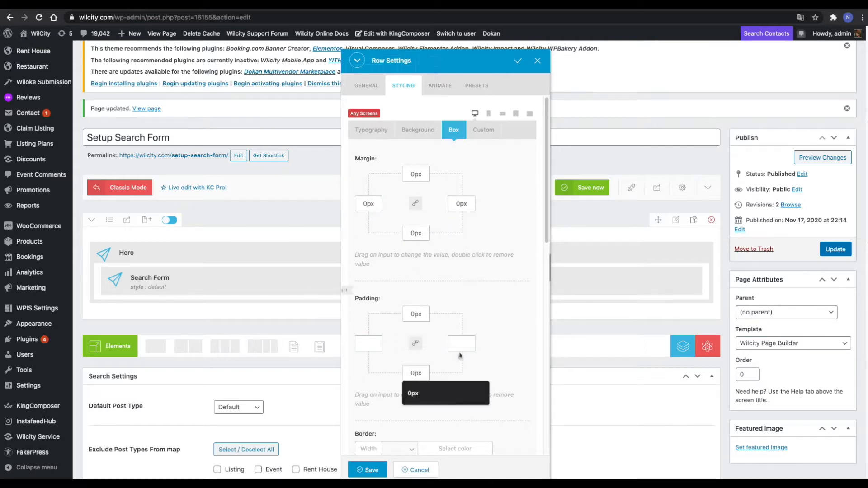
click(460, 344)
click(364, 344)
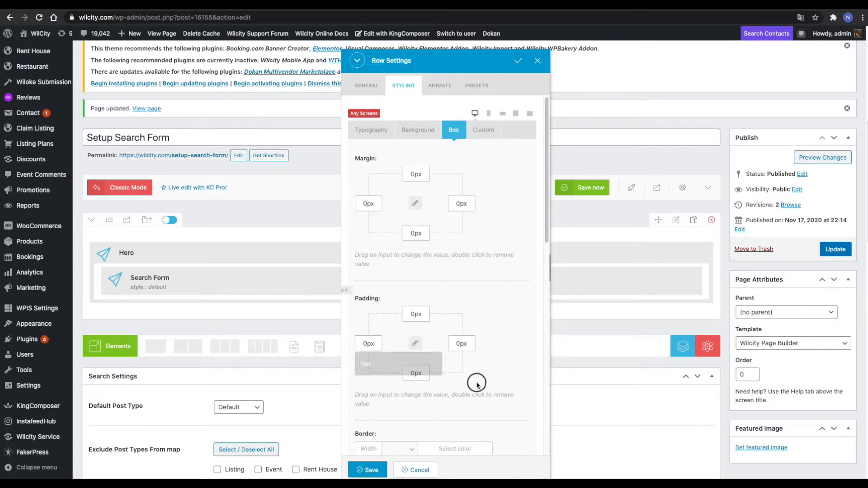
click(515, 63)
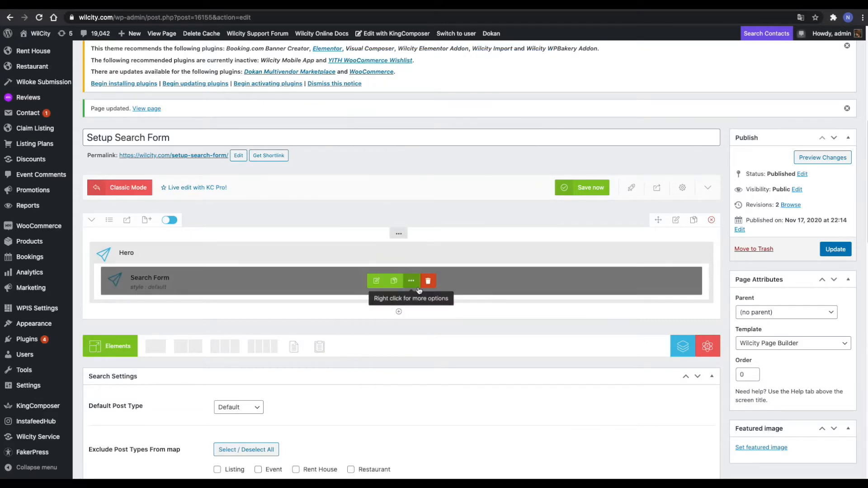
Step: In the Hero's general settings, keep Image Background as the background type instead of Slider Background
click(368, 252)
scroll(392, 294, down, 5)
scroll(393, 295, down, 7)
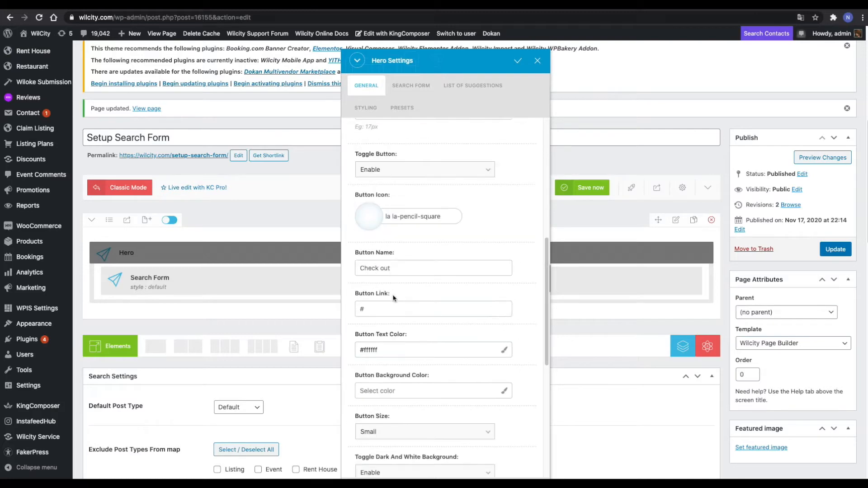
scroll(398, 389, down, 3)
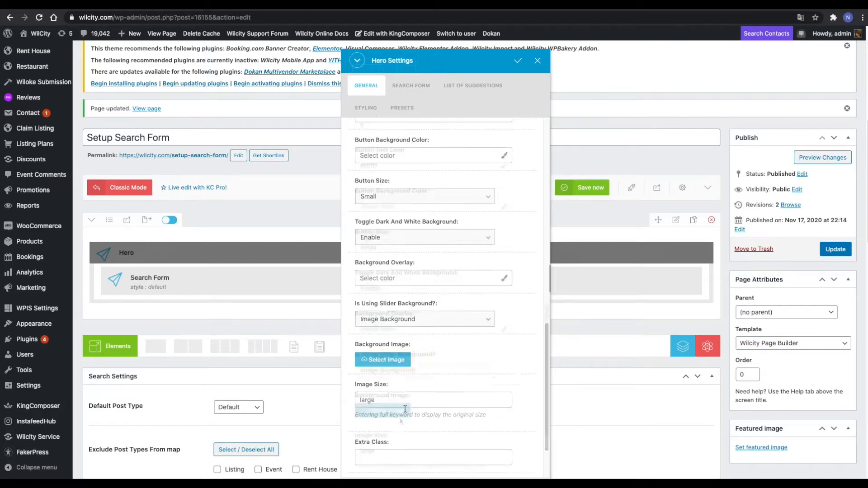
click(384, 324)
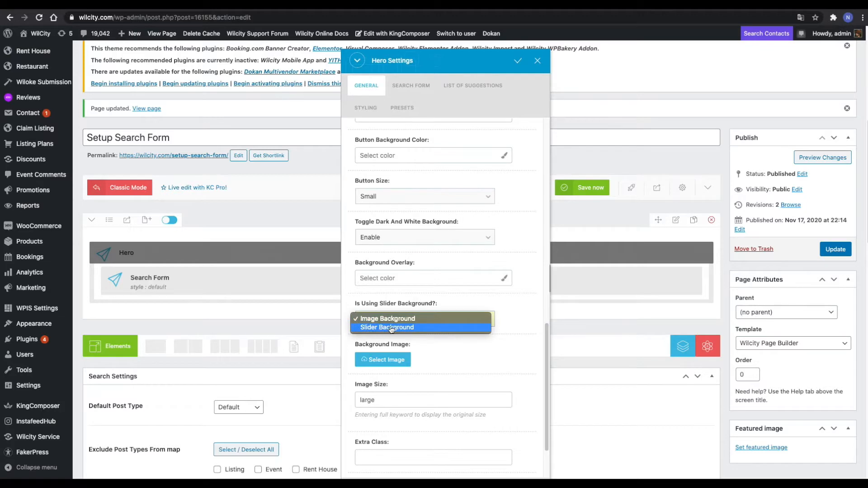
click(391, 378)
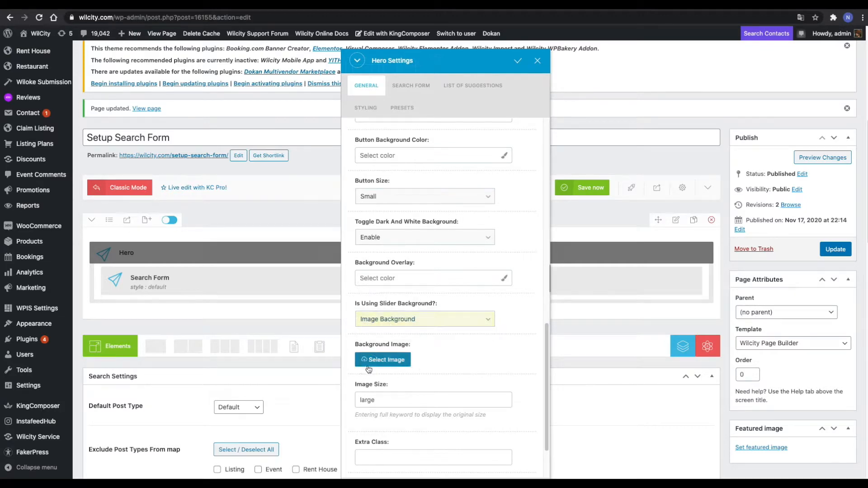
Step: Set thailand-10.jpg from the media library as the Hero's background image, save the settings and update the page
click(384, 360)
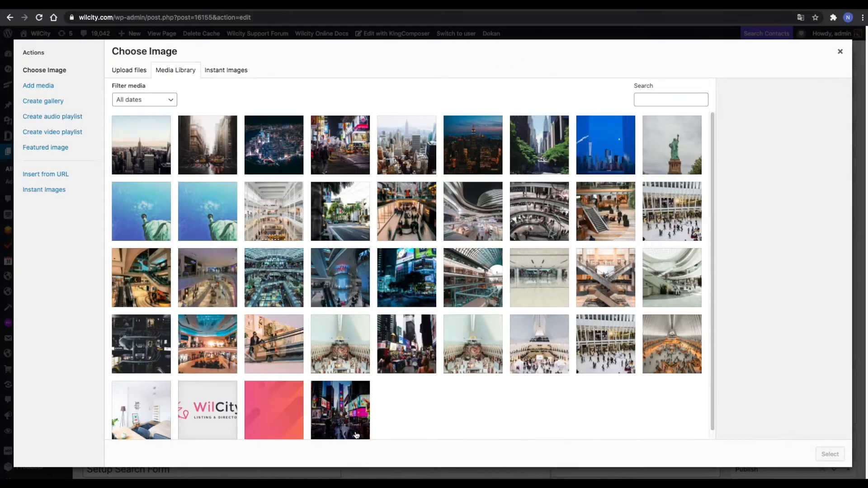
scroll(378, 358, down, 5)
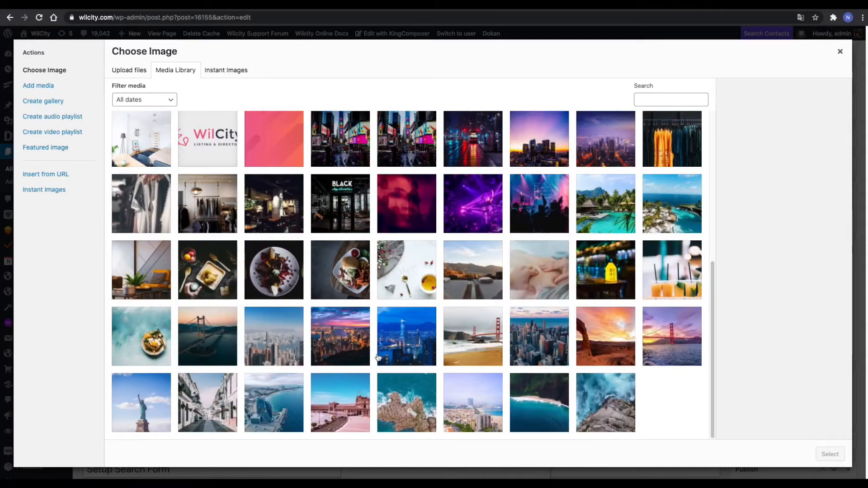
scroll(429, 342, down, 1)
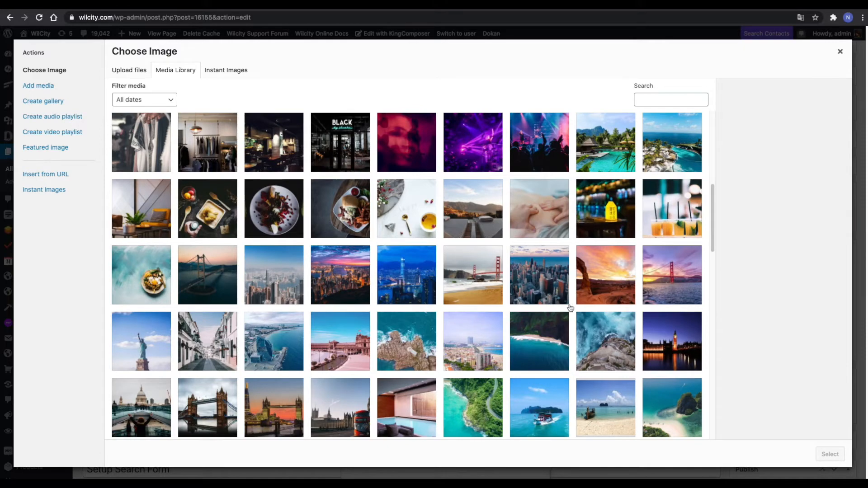
scroll(565, 317, down, 2)
click(548, 317)
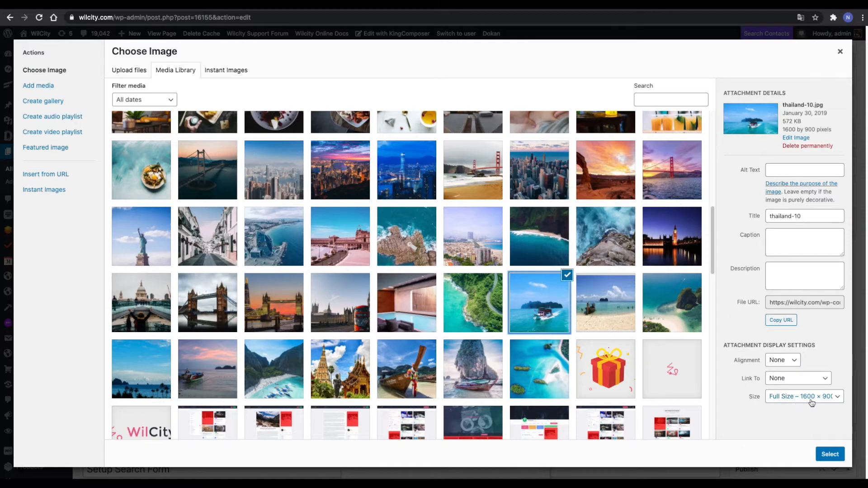
click(826, 455)
scroll(430, 321, down, 2)
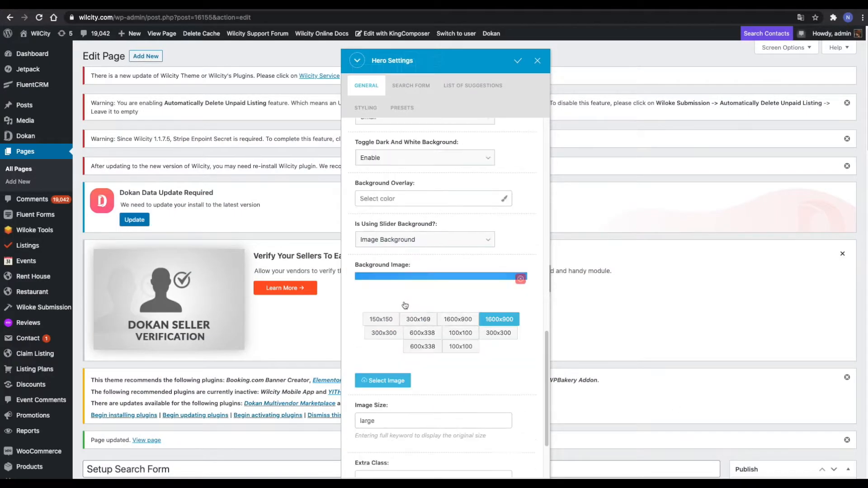
scroll(394, 393, down, 2)
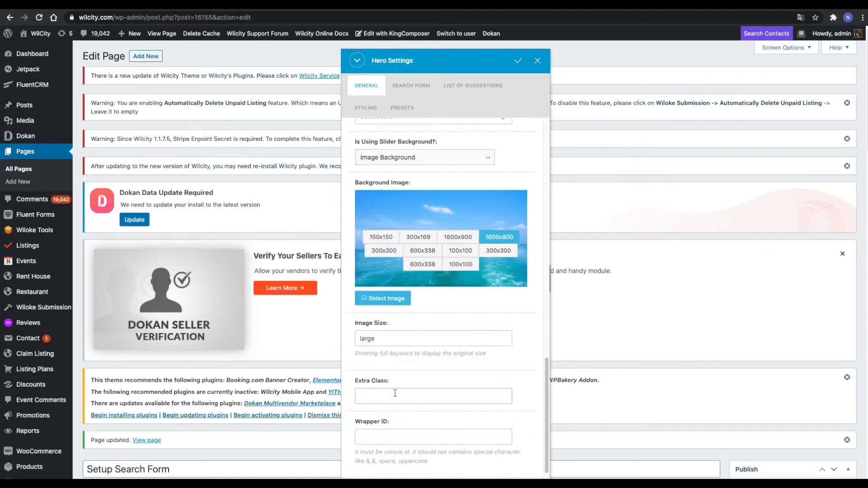
click(516, 61)
scroll(791, 351, down, 8)
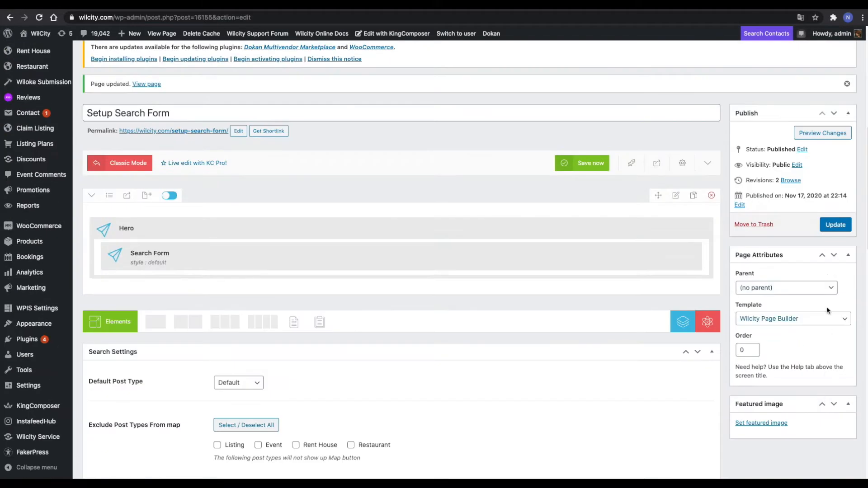
click(836, 225)
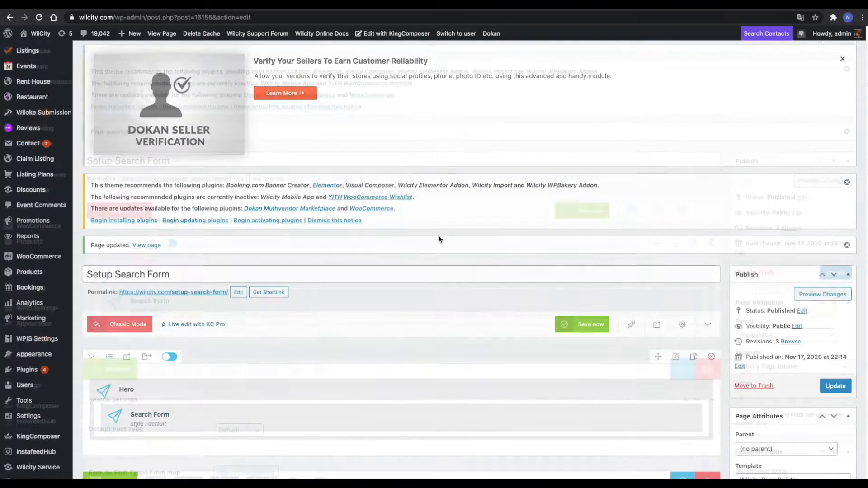
Step: Disable the Hero's dark and white background, save and update the page, and reload the published page
scroll(439, 235, down, 3)
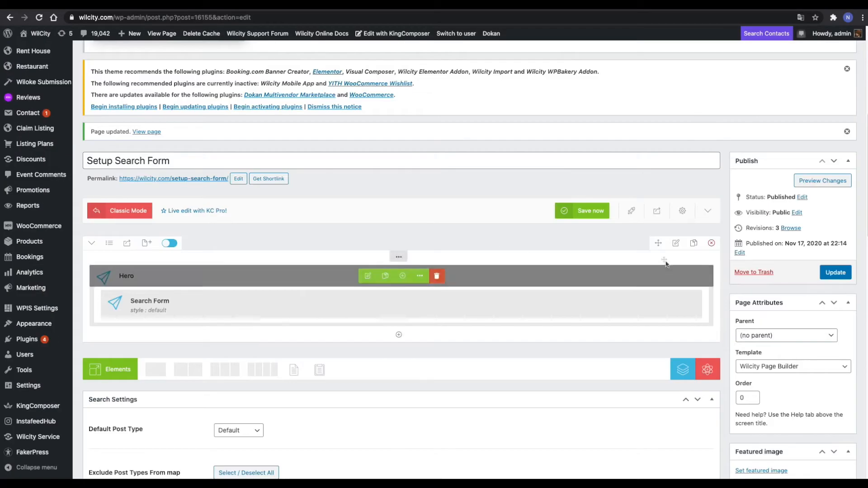
click(363, 280)
scroll(455, 317, down, 10)
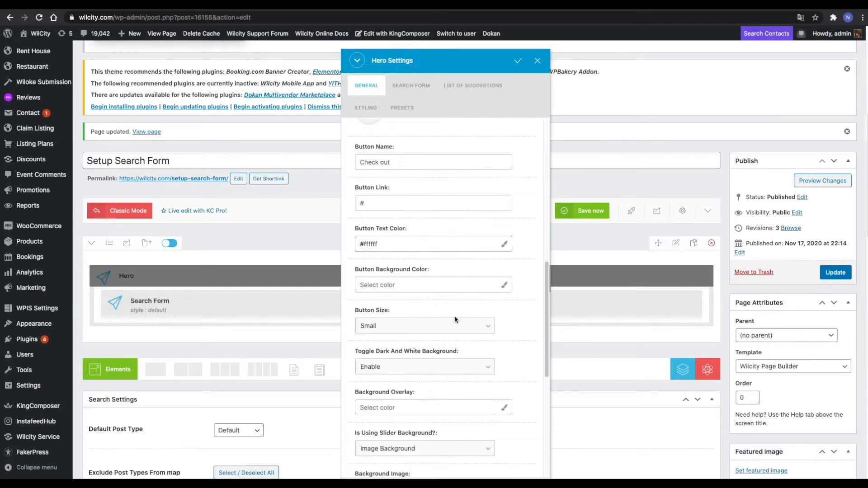
scroll(437, 306, down, 2)
scroll(437, 308, down, 1)
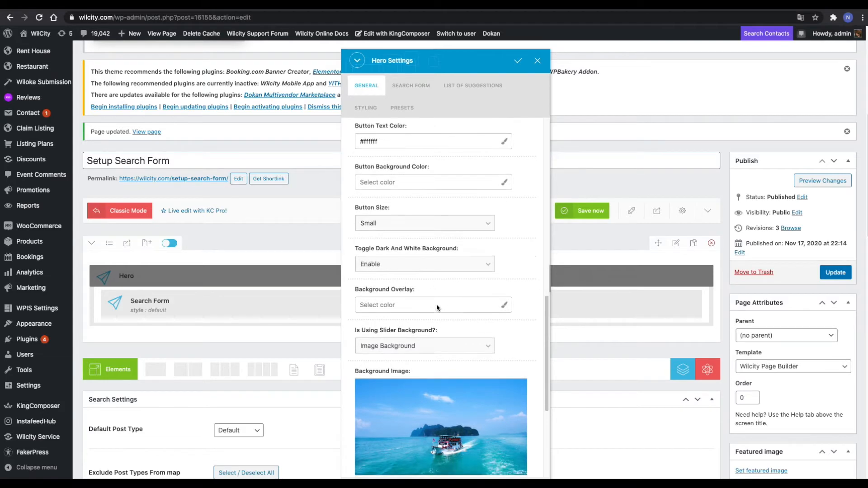
click(428, 273)
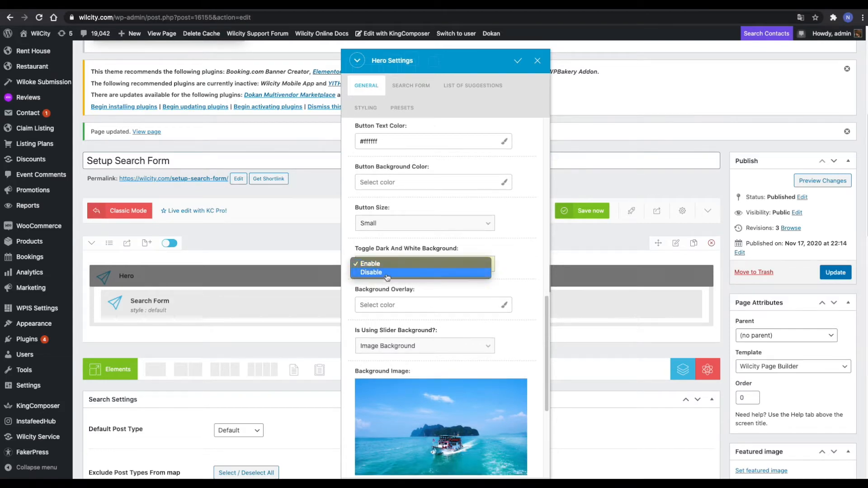
click(389, 272)
scroll(427, 274, down, 5)
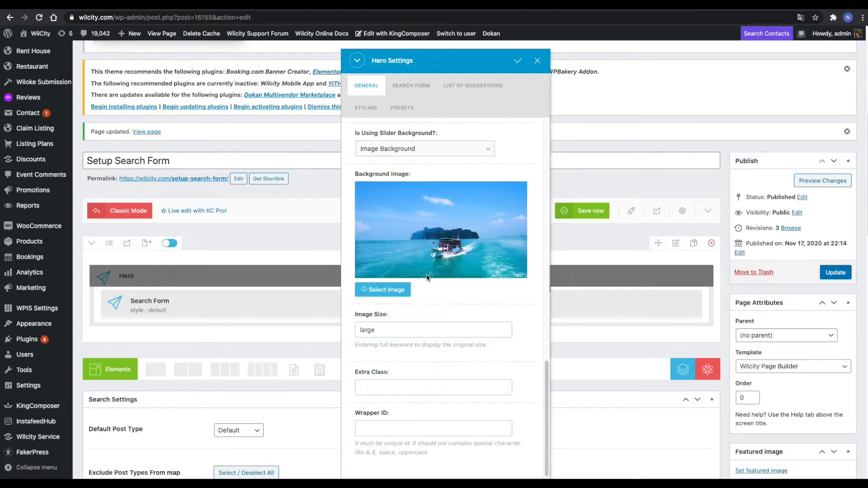
click(517, 61)
click(836, 273)
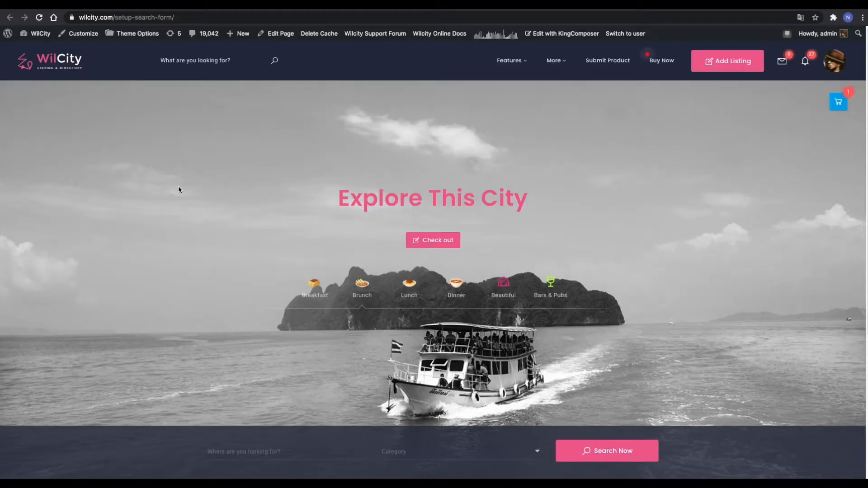
key(super+r)
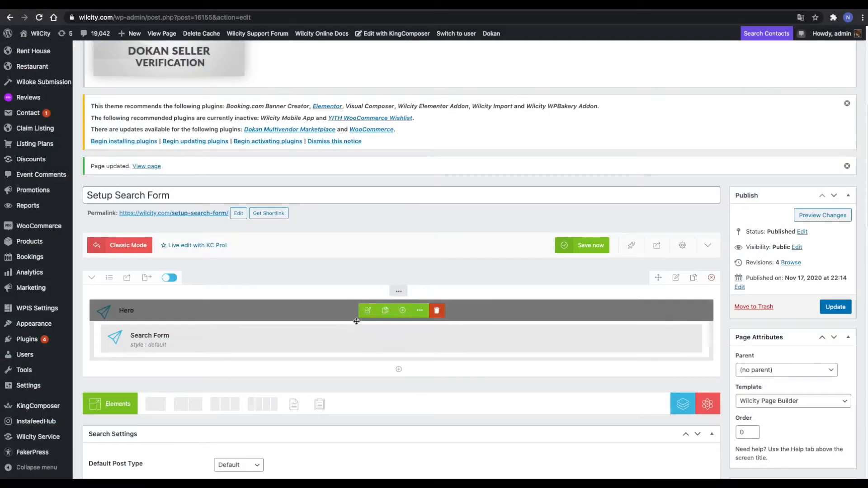
Step: Set the Hero's search form style to Right of Screen, save the settings and update the page
click(368, 311)
click(410, 86)
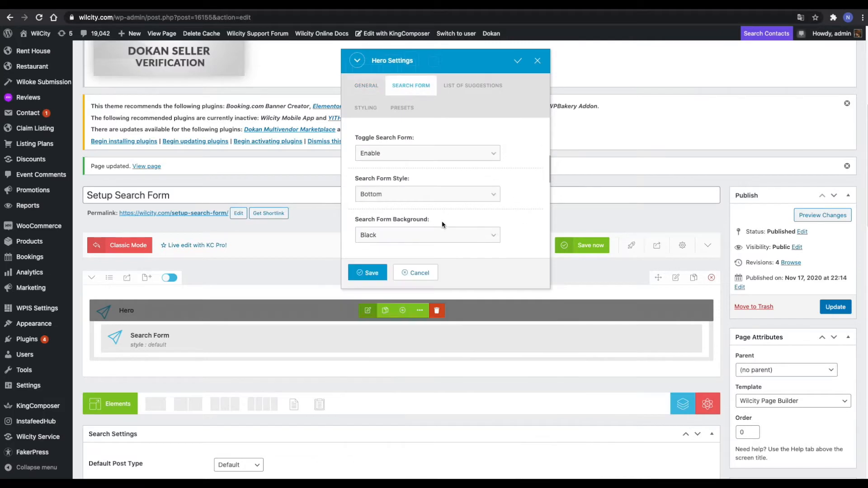
click(419, 193)
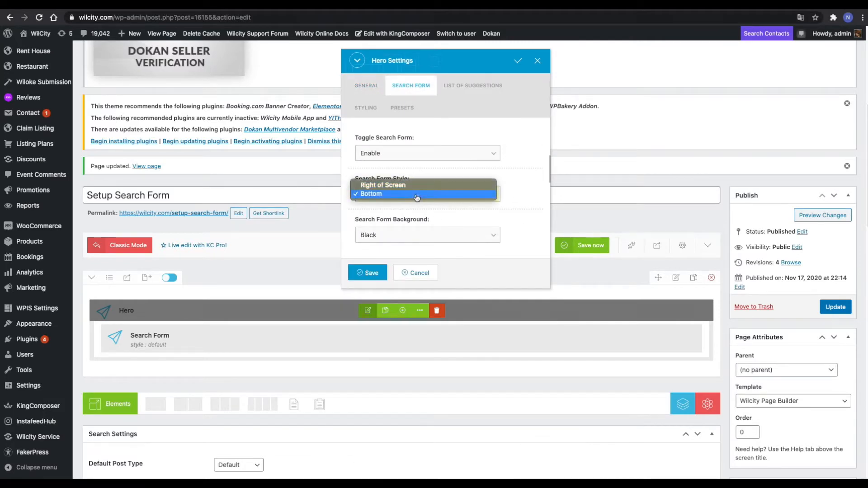
click(417, 185)
click(367, 272)
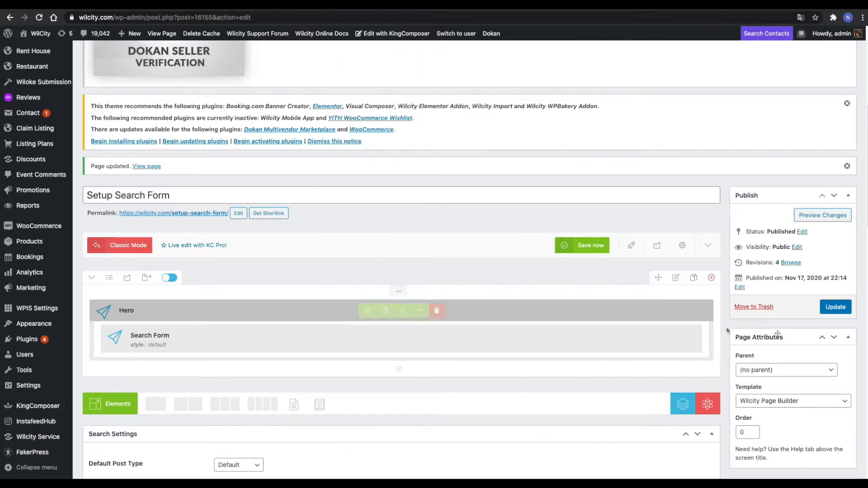
click(835, 307)
Step: Reload the published page to check the search form's placement and the background, and return to the page editor
click(259, 6)
key(super+r)
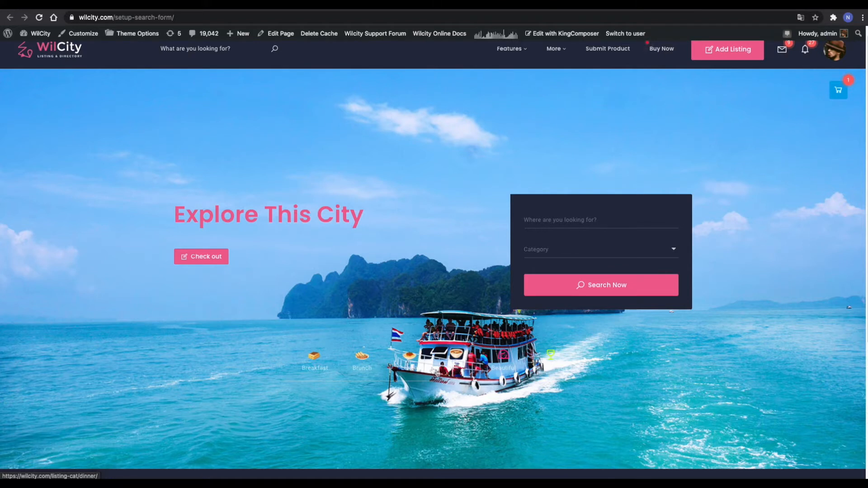
click(155, 6)
Step: Set the Hero's background overlay colour to rgba(20, 27, 35, .600)
scroll(465, 312, down, 8)
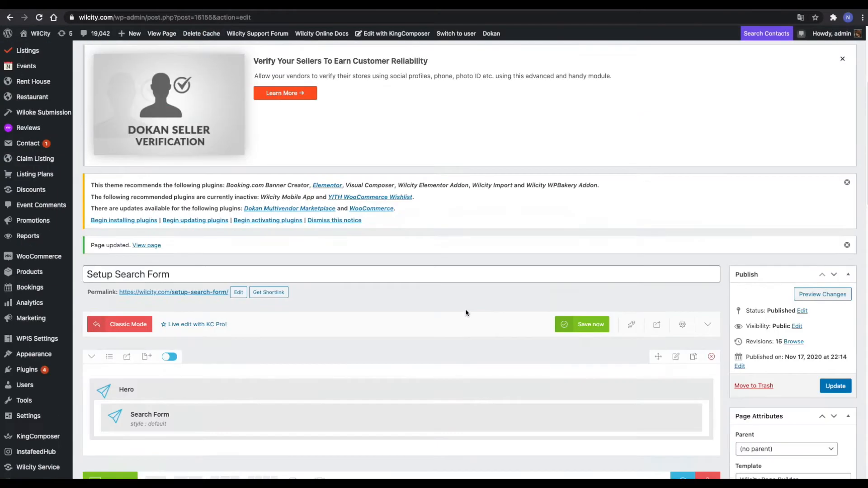
click(368, 203)
scroll(462, 285, down, 6)
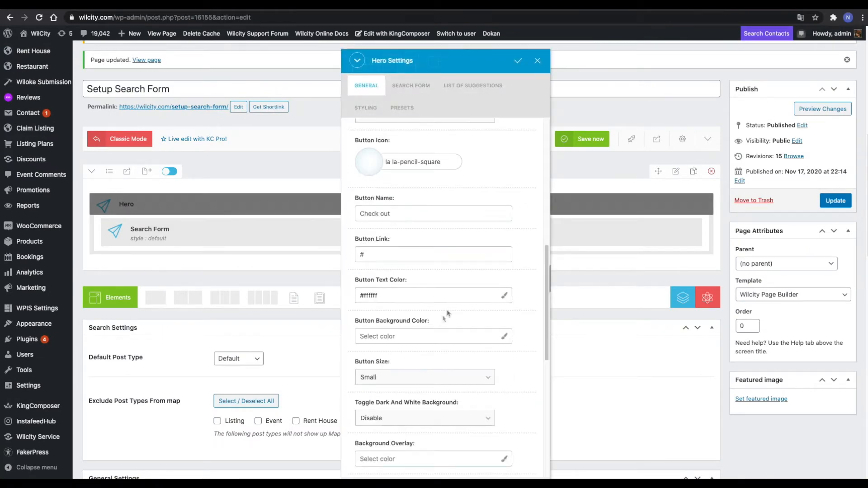
scroll(431, 333, down, 2)
scroll(430, 333, down, 1)
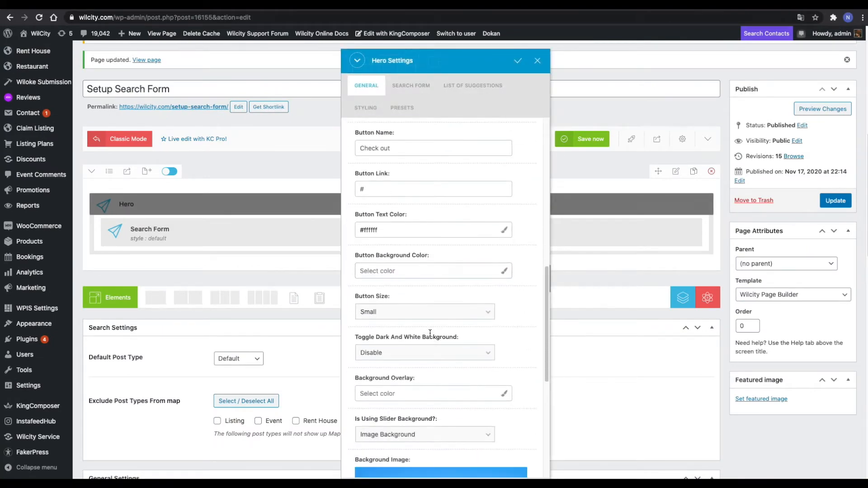
click(418, 393)
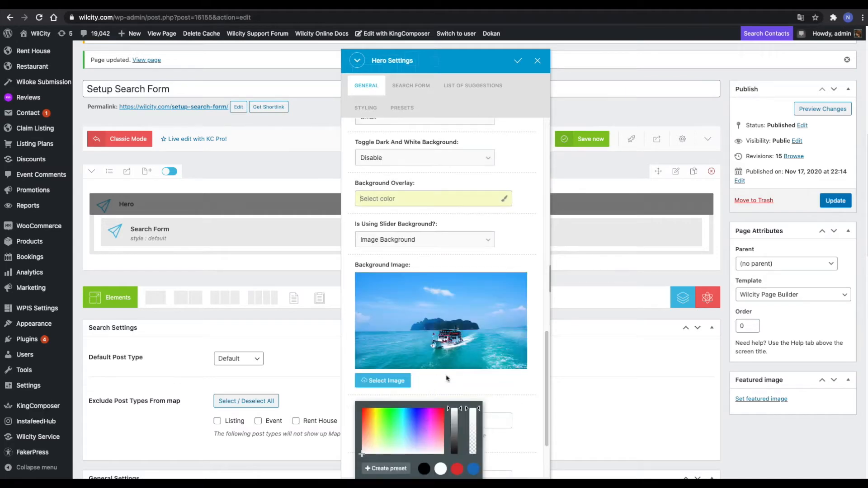
scroll(424, 376, up, 3)
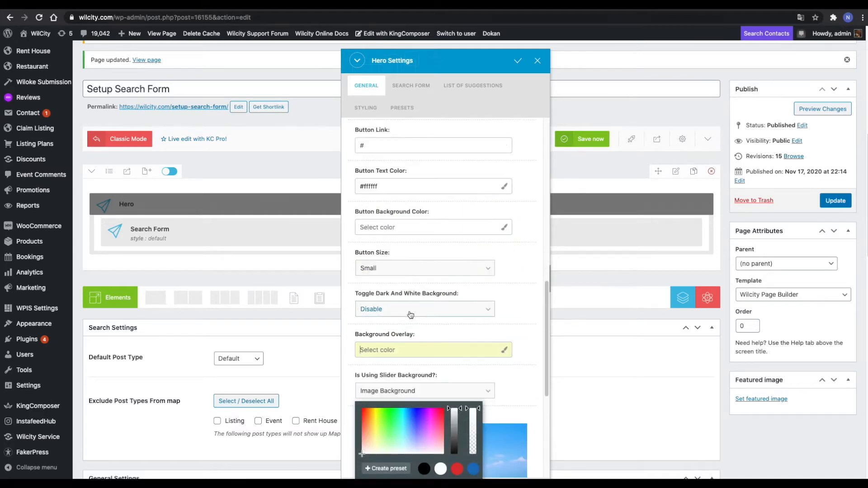
text(rgba(20, 27, 35, .600))
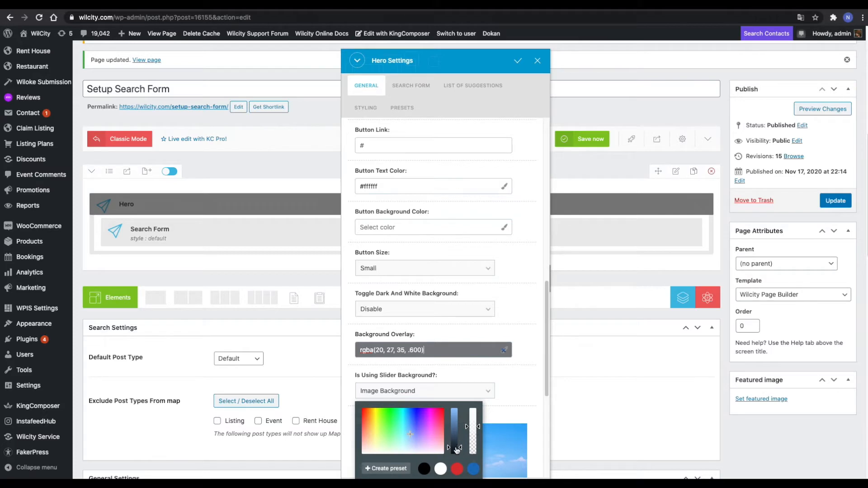
click(492, 366)
Step: Replace the Hero's background image with usa-07.jpg from the media library, save the settings and update the page
scroll(480, 361, down, 3)
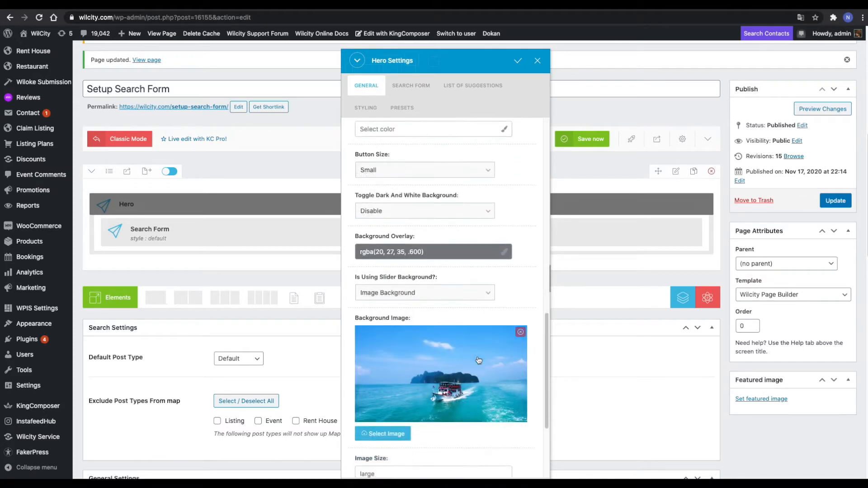
click(448, 362)
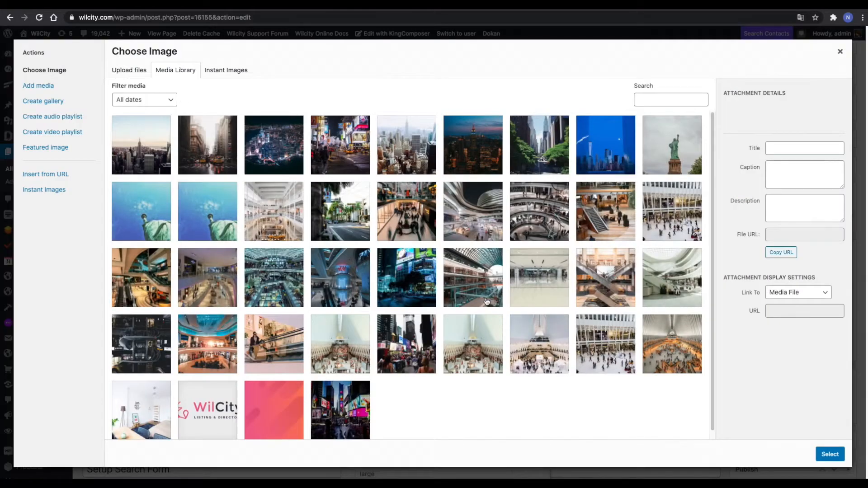
scroll(486, 302, down, 4)
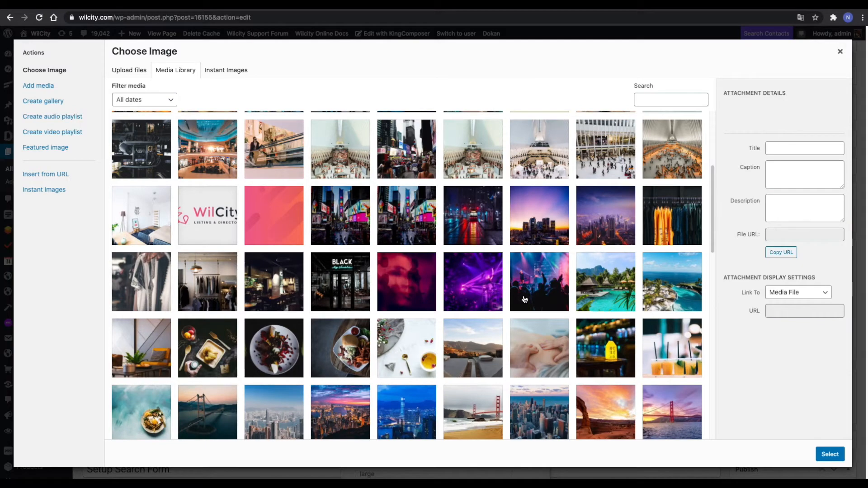
click(489, 235)
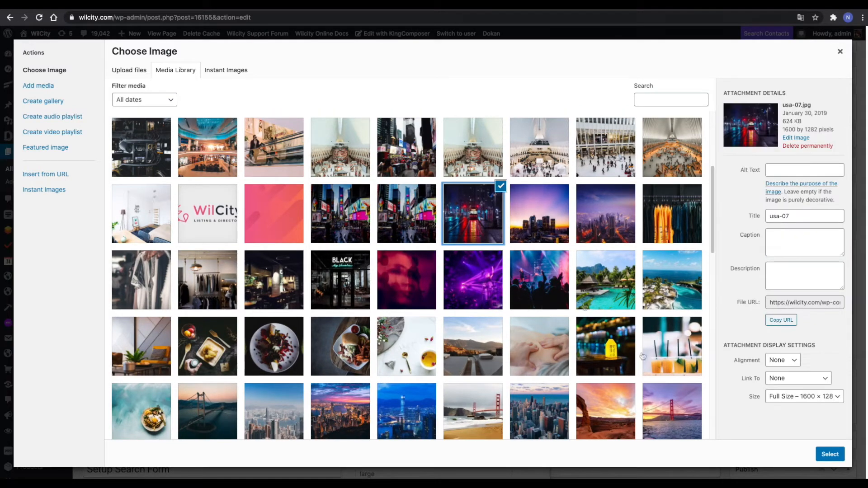
click(826, 455)
click(520, 62)
scroll(768, 342, down, 4)
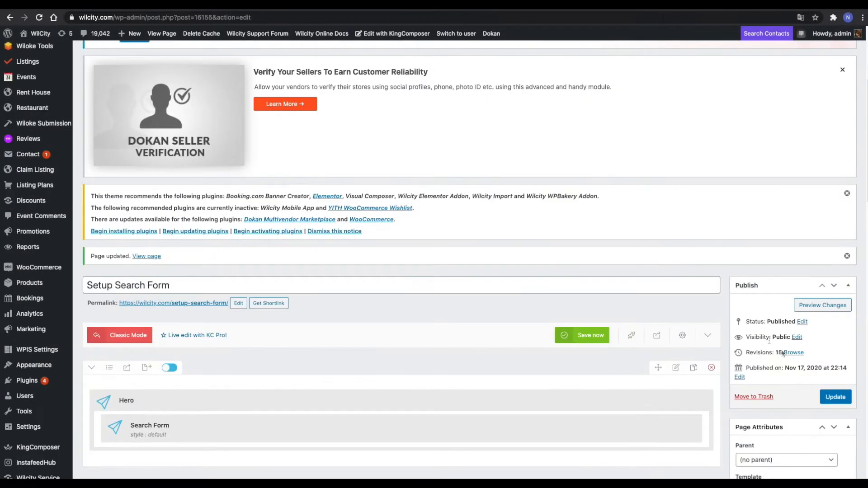
click(833, 397)
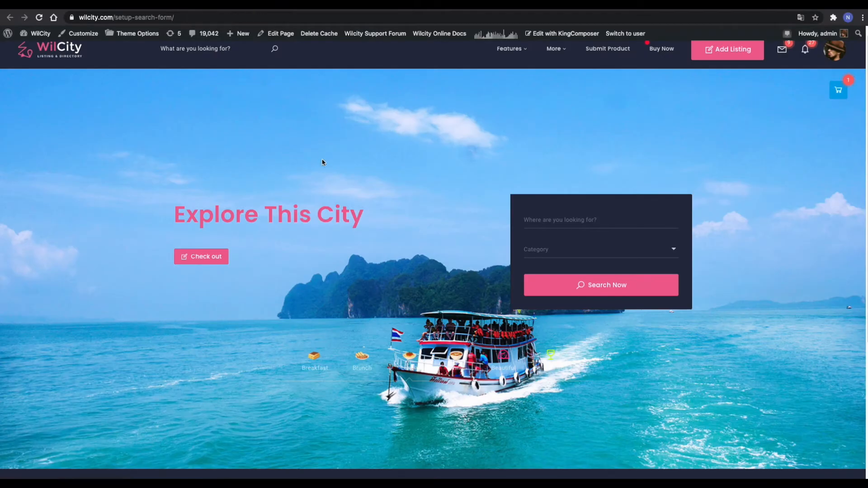
Step: In the Hero's settings, keep the list of suggestions on Enable and its Get By source on Listing Category
key(super+r)
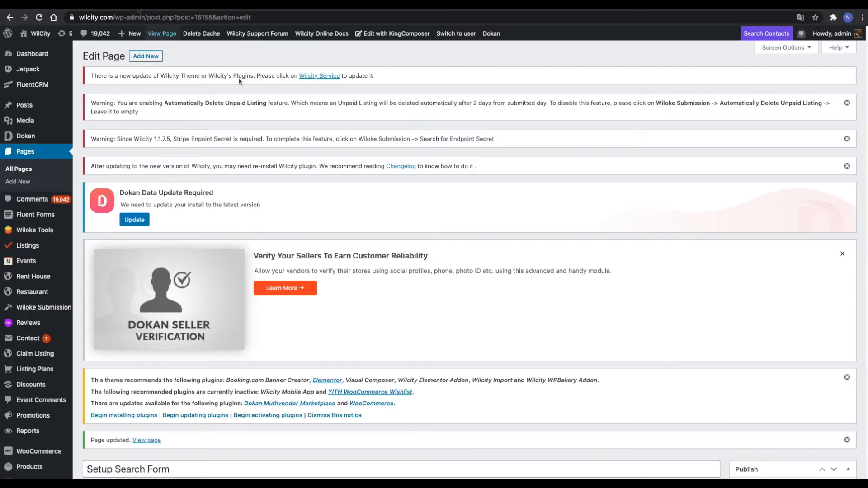
scroll(429, 247, down, 8)
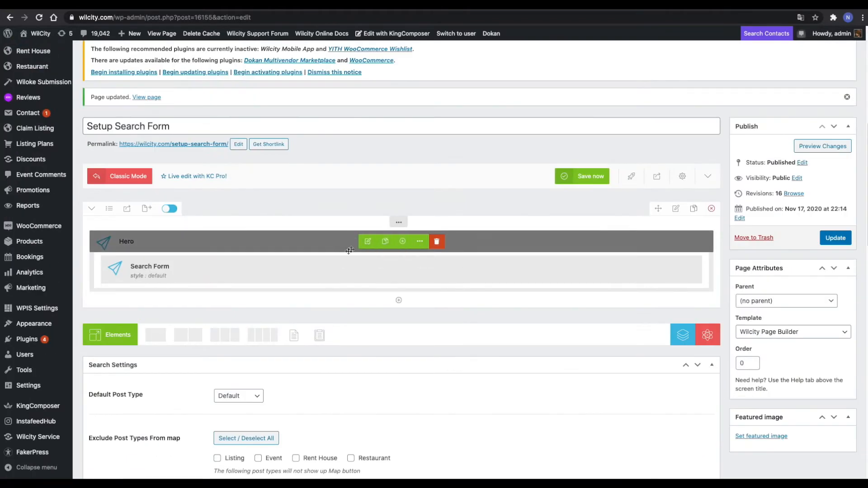
click(368, 243)
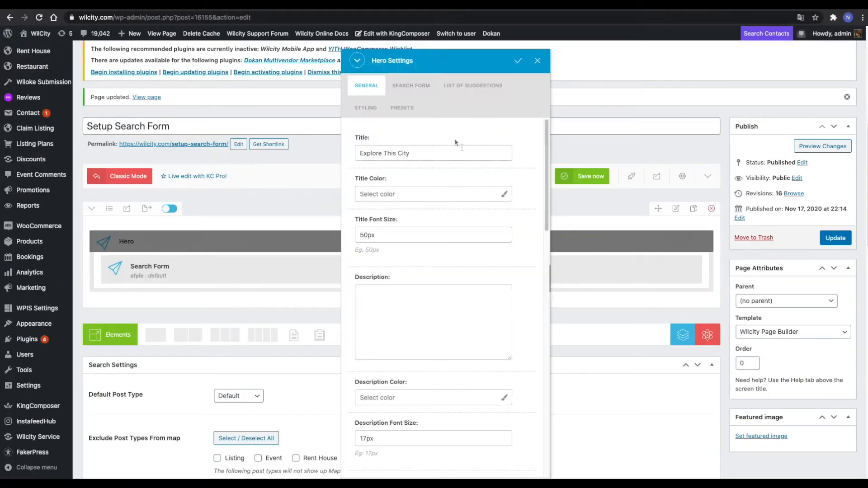
click(498, 92)
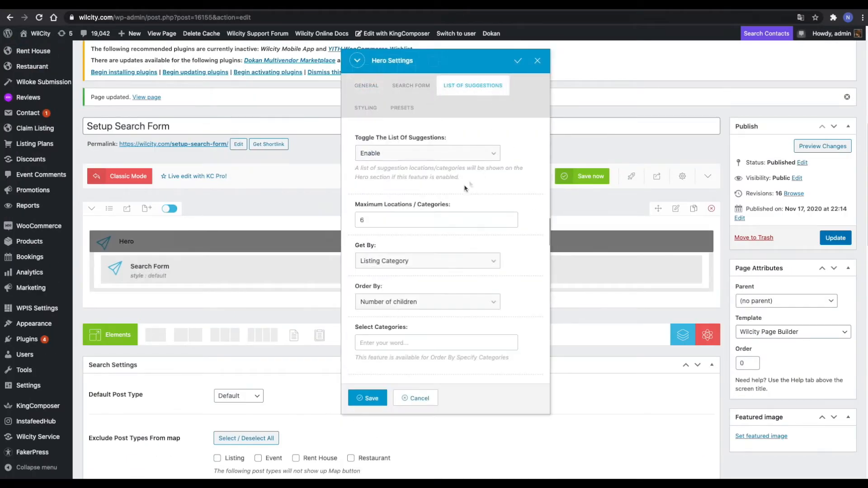
click(413, 156)
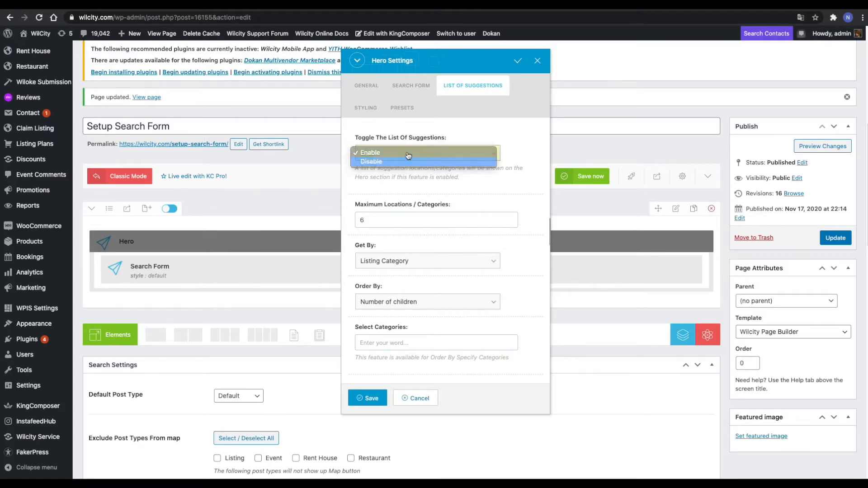
click(404, 146)
drag(377, 217, 355, 218)
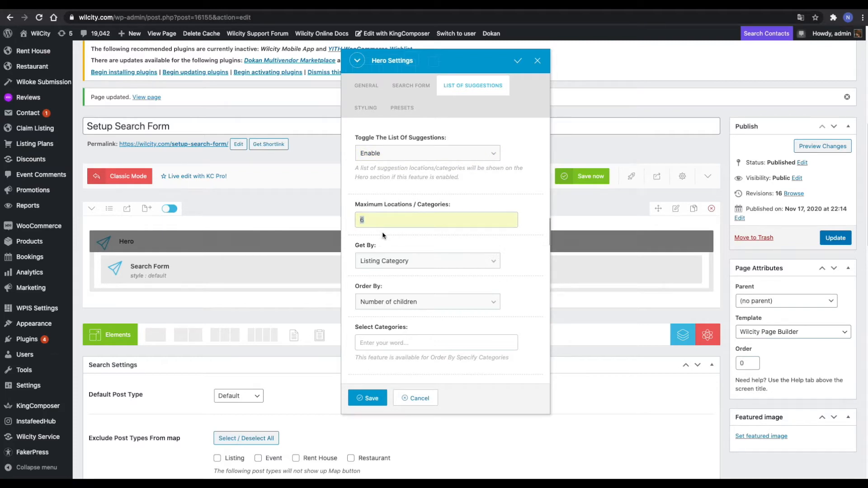
click(390, 265)
click(396, 270)
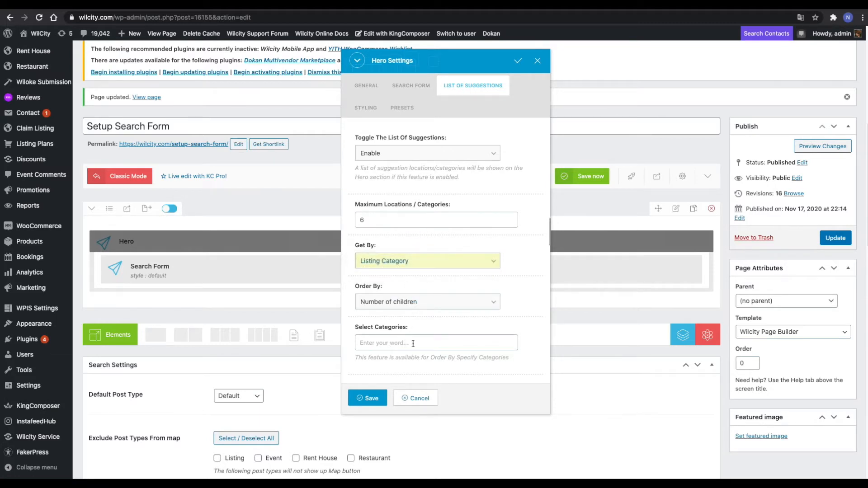
Step: Look up "bar" among the Hero's suggestion categories and select Bars & Pubs
click(382, 344)
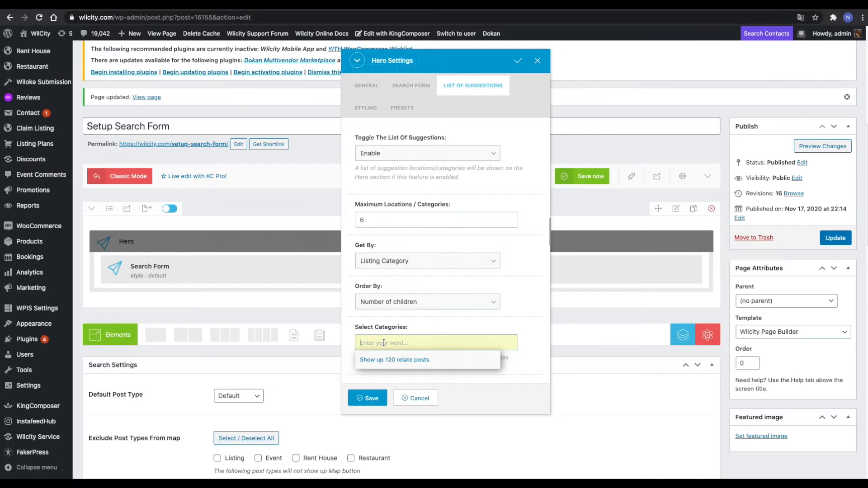
text(bar)
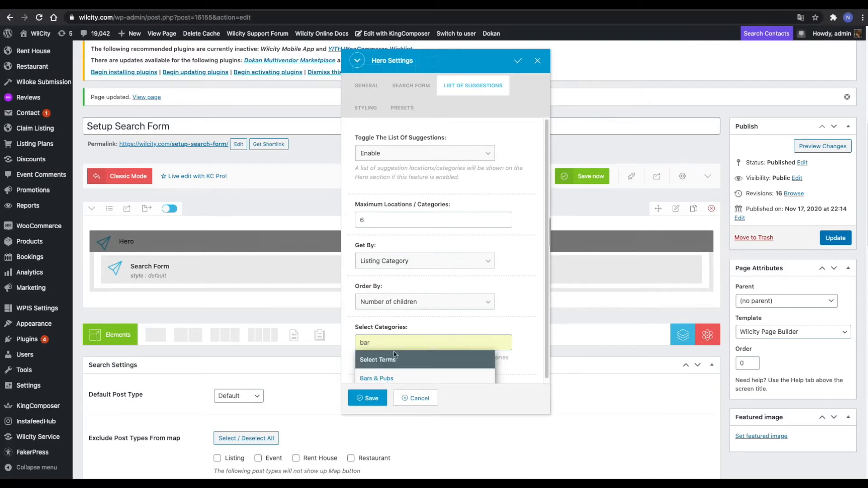
click(390, 374)
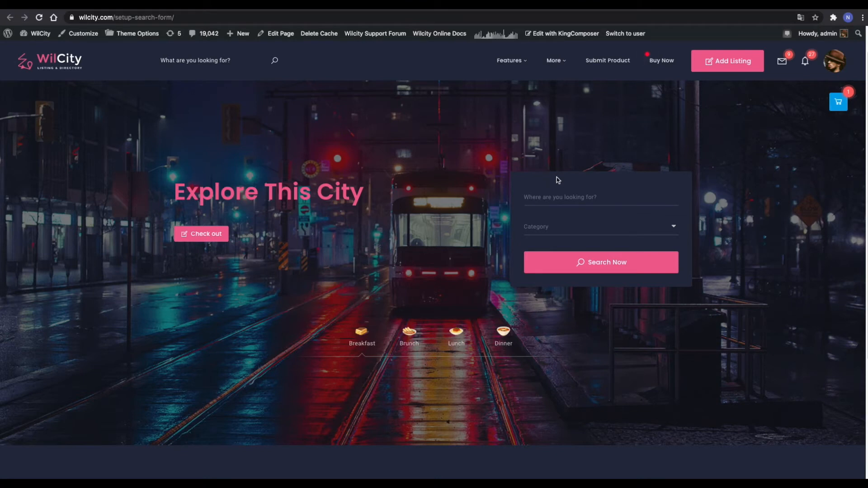
Step: Add a second search tab named Restaurant to the Hero's Search Form element
click(161, 9)
scroll(346, 285, down, 5)
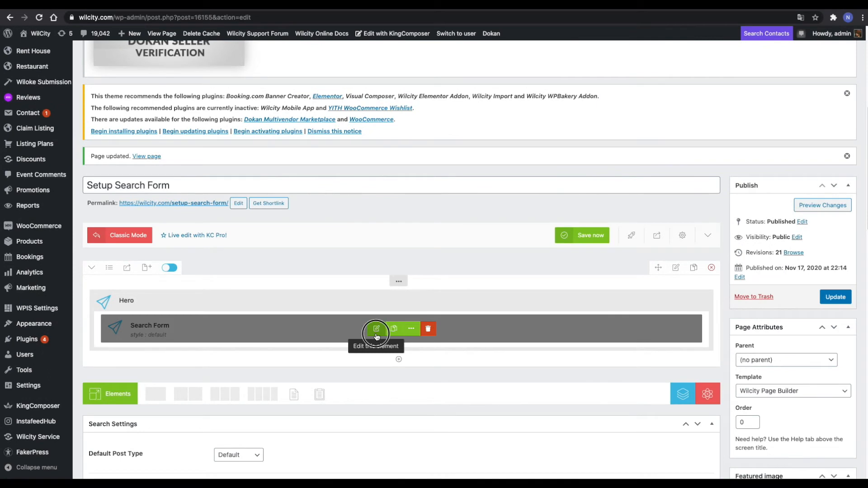
click(376, 335)
click(405, 174)
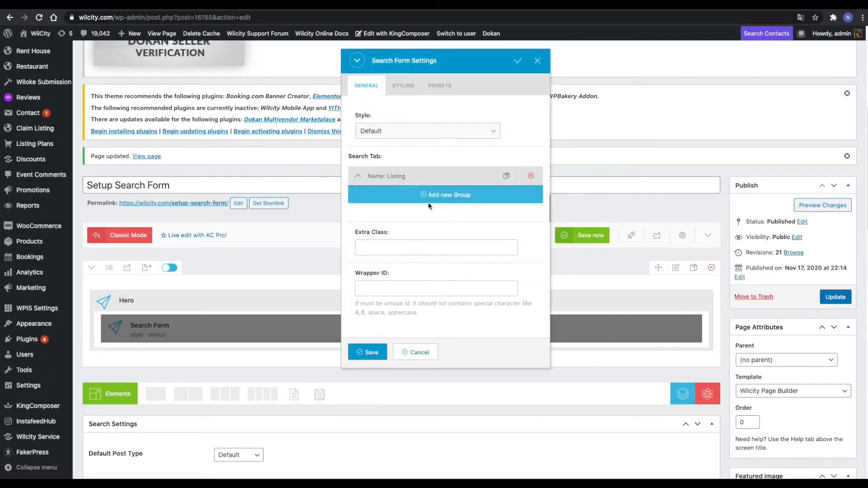
click(458, 200)
drag(384, 233, 353, 236)
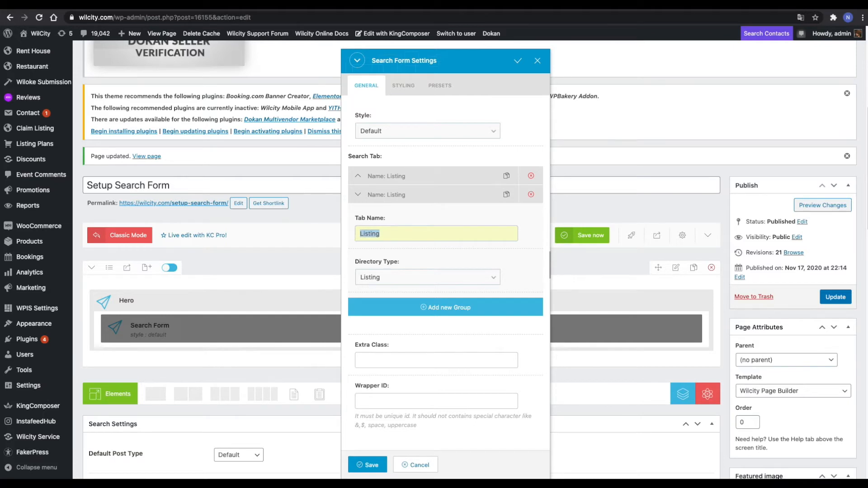
text(Restaurant)
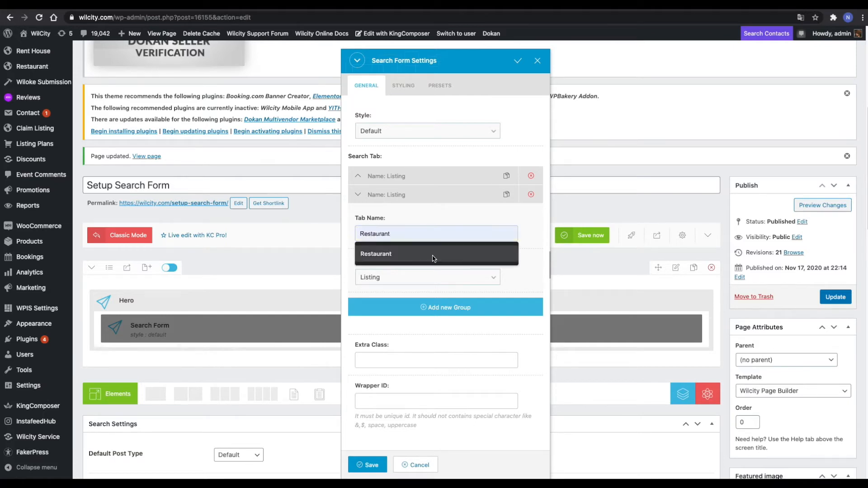
Step: Set the new search tab's directory type to Restaurant, save the element settings and update the page
click(402, 277)
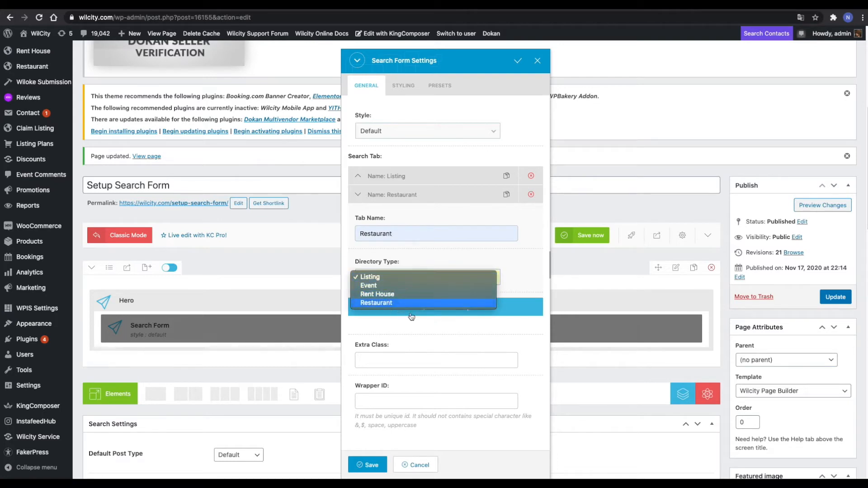
click(401, 303)
click(367, 465)
click(836, 297)
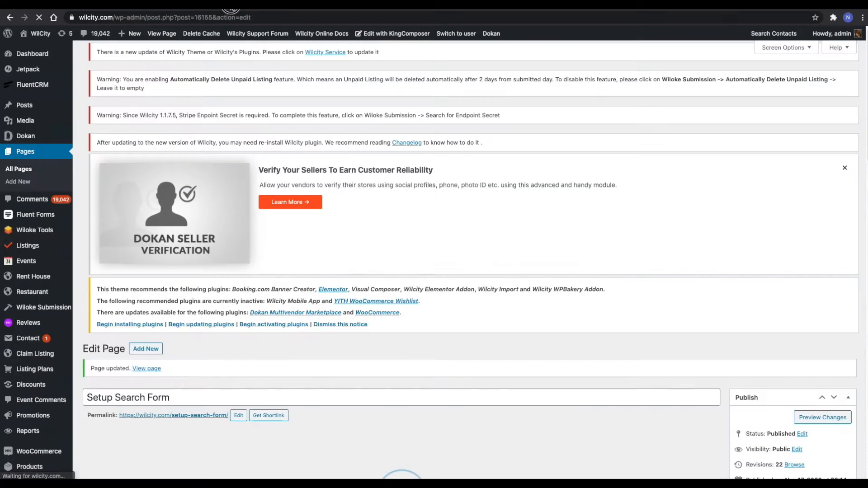
Step: Reload the published page and switch the search form to the Restaurant tab to check its fields
click(231, 5)
key(super+r)
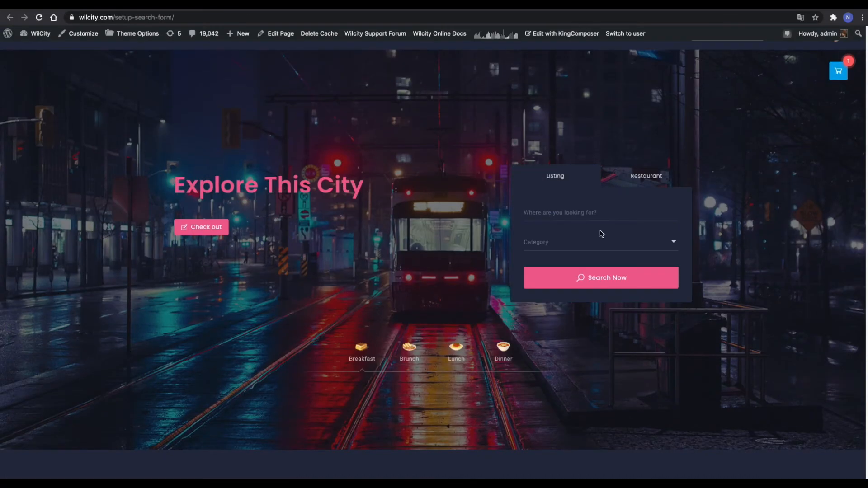
click(625, 175)
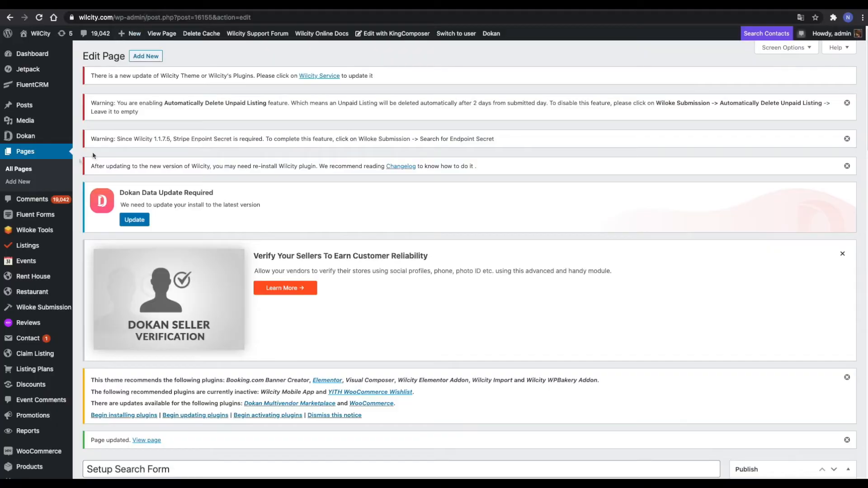
Step: In the Restaurant directory's hero search form settings, move the Search for restaurant field above Where to look? and save the changes
mouse_move(41, 230)
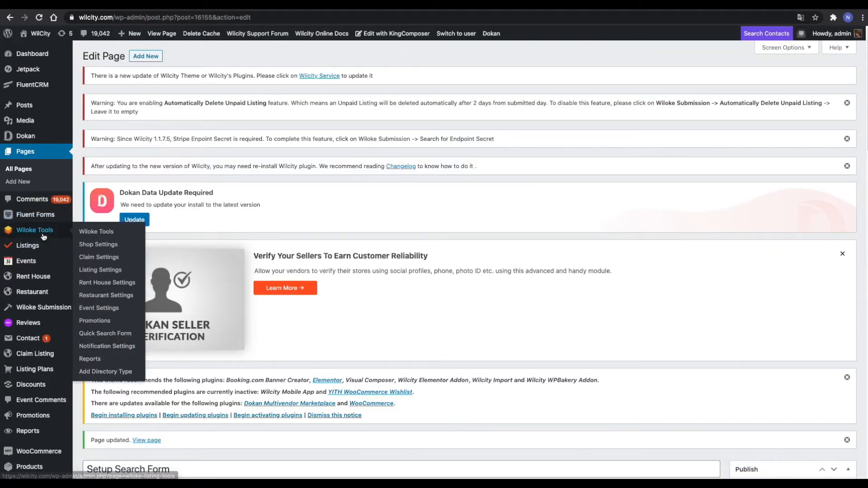
click(105, 296)
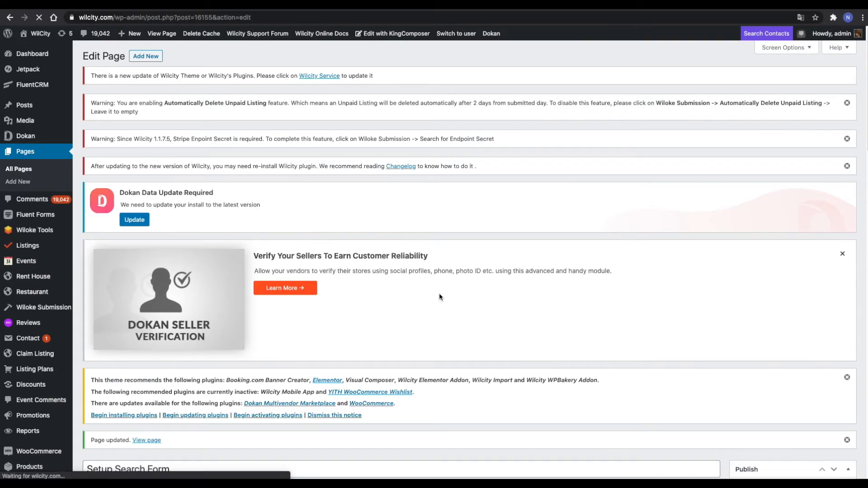
scroll(439, 293, down, 2)
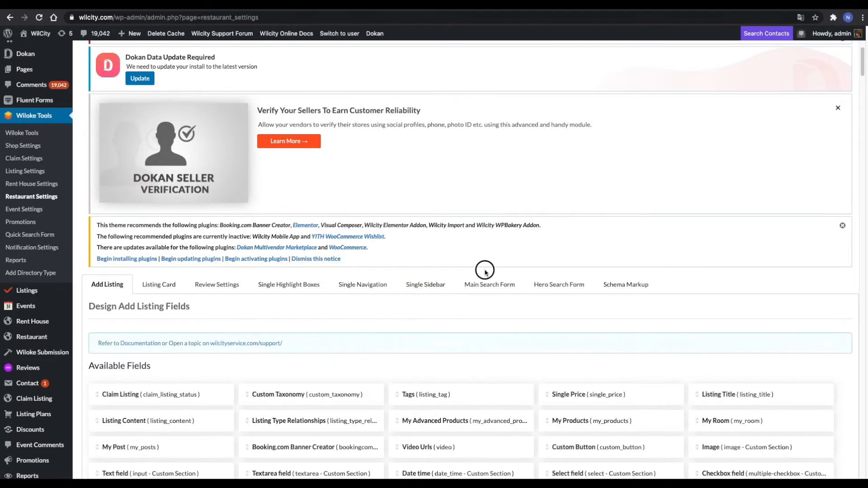
click(539, 284)
scroll(539, 286, down, 4)
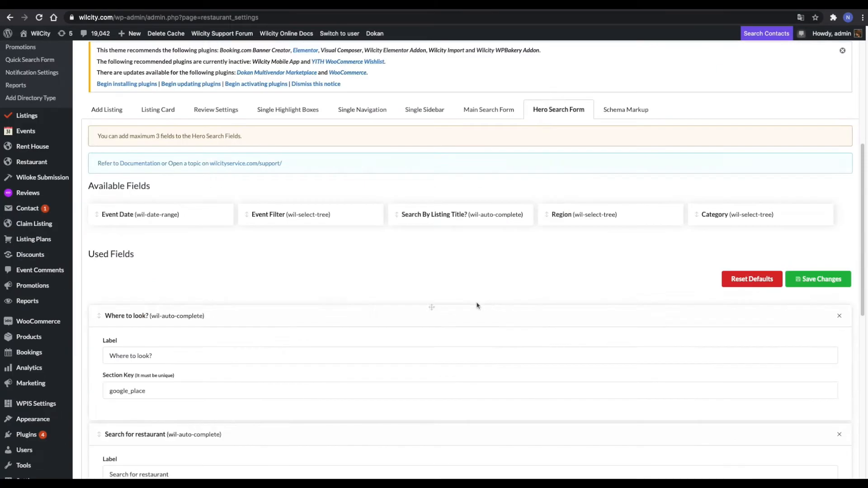
click(261, 319)
click(248, 341)
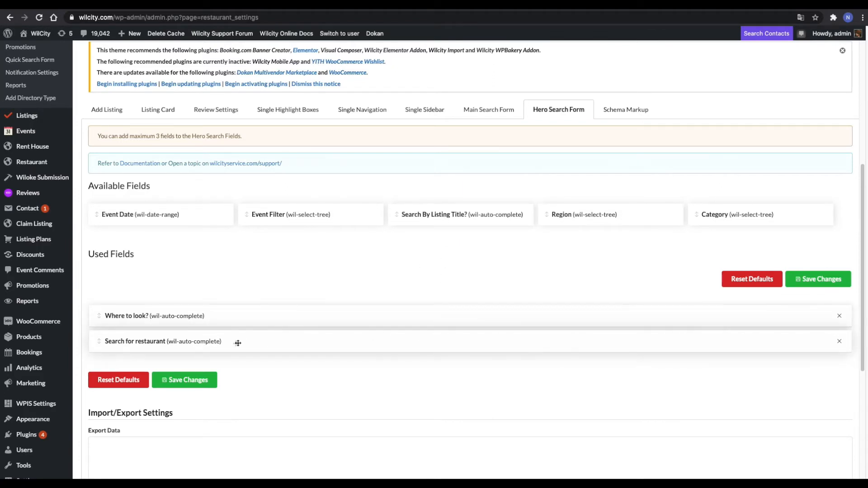
drag(225, 341, 239, 327)
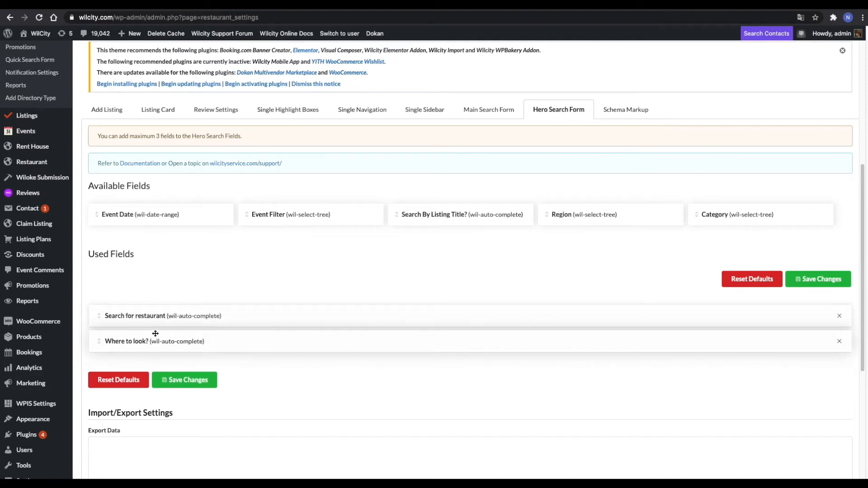
click(192, 382)
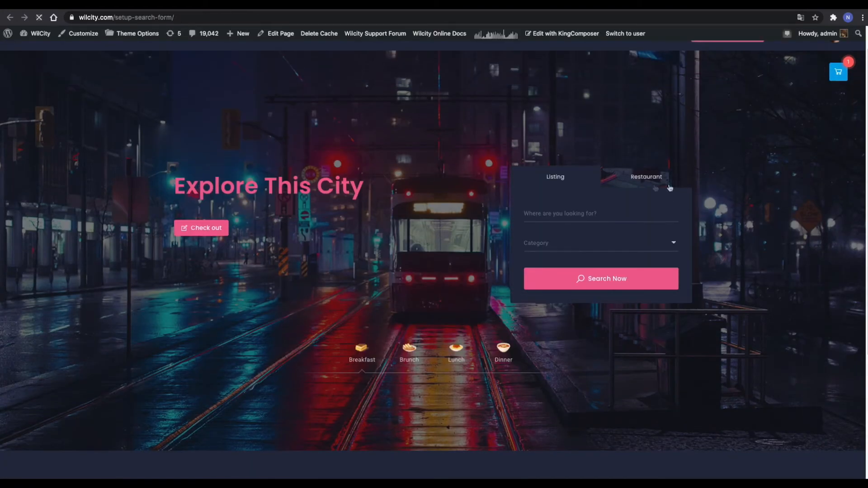
Step: Check the Restaurant tab's field order on the published page and run its search
click(645, 181)
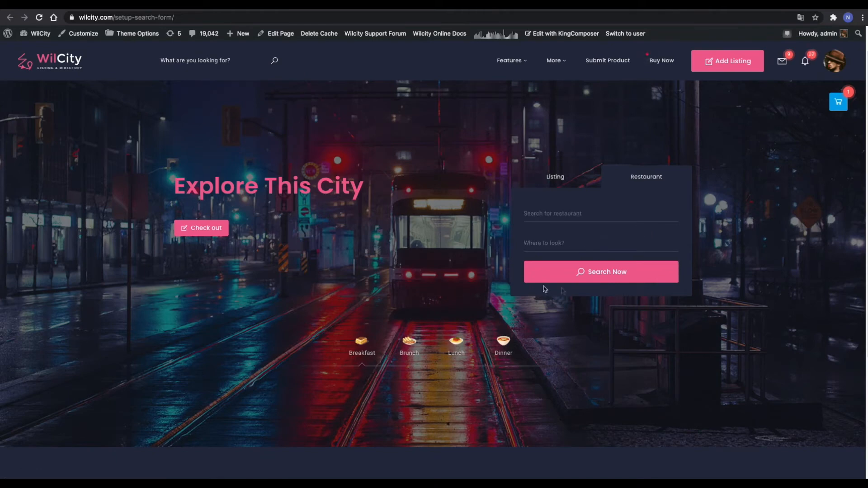
click(577, 275)
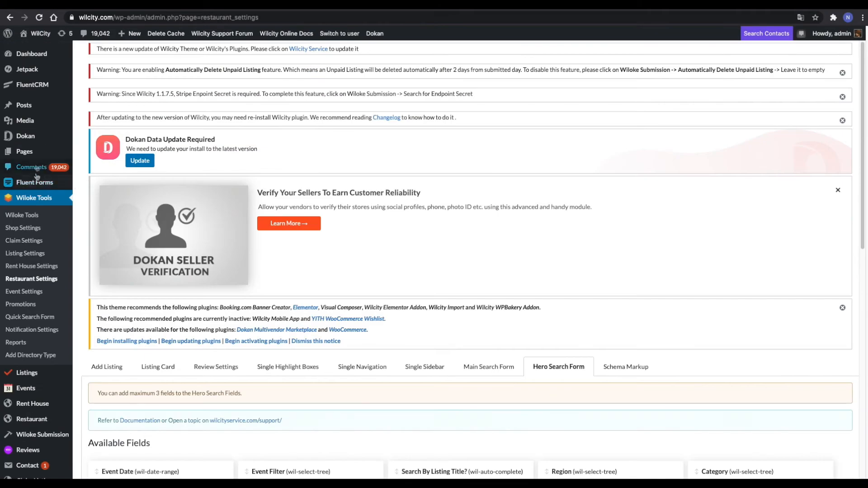
Step: Search the site's pages for "search v2" and open the Search V2 page for editing to examine its page template
click(23, 151)
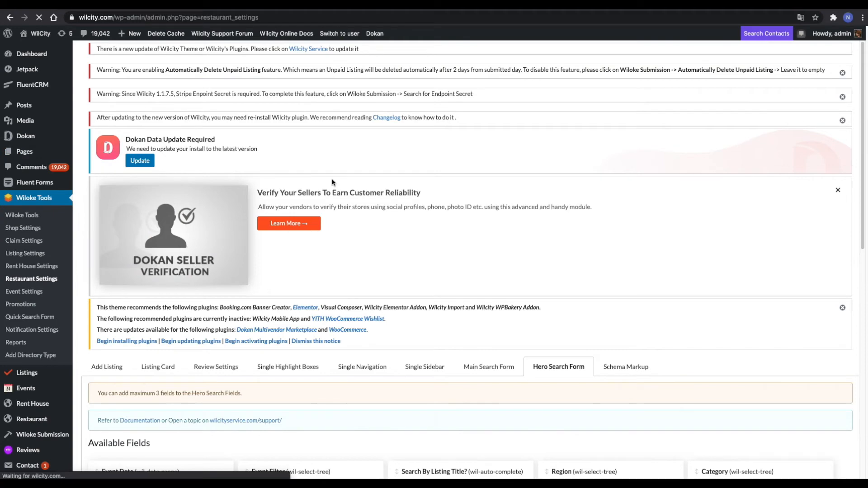
scroll(589, 249, down, 1)
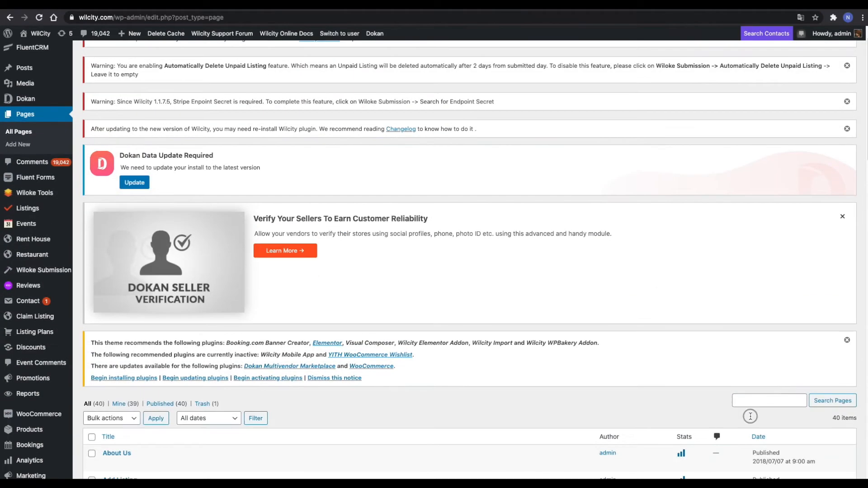
click(751, 401)
text(se)
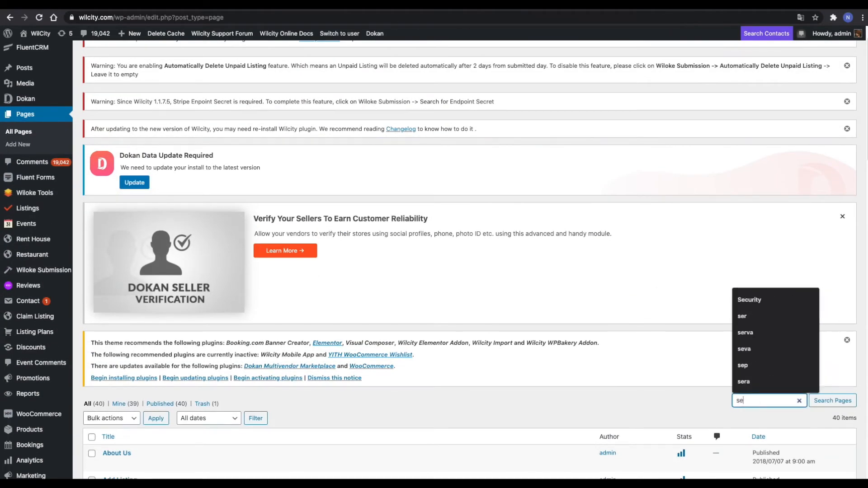
text(arch v2)
key(Return)
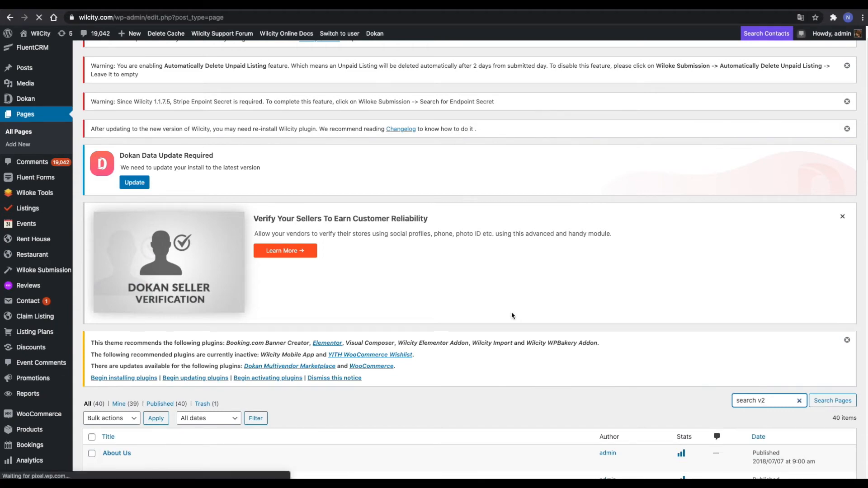
scroll(511, 316, down, 5)
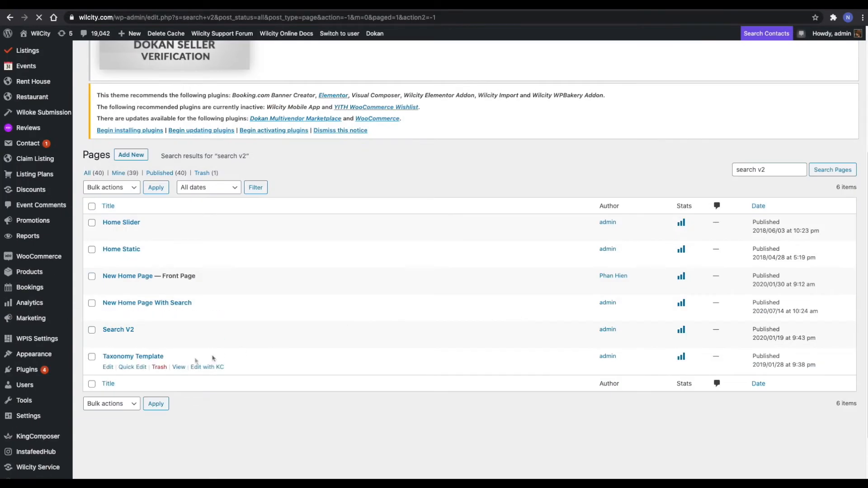
scroll(113, 380, down, 2)
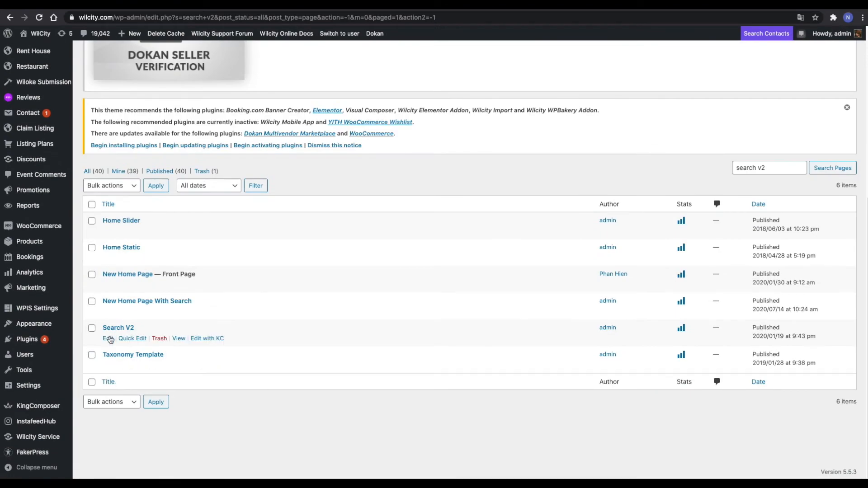
click(109, 338)
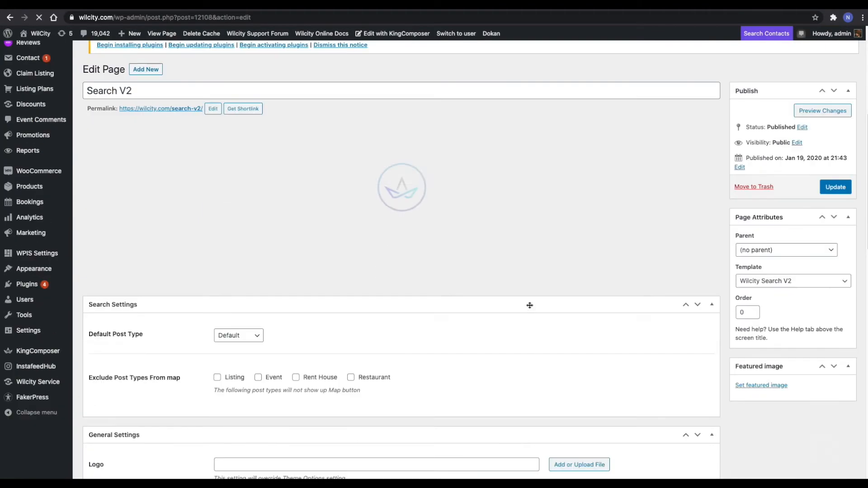
scroll(564, 312, up, 6)
scroll(584, 315, down, 5)
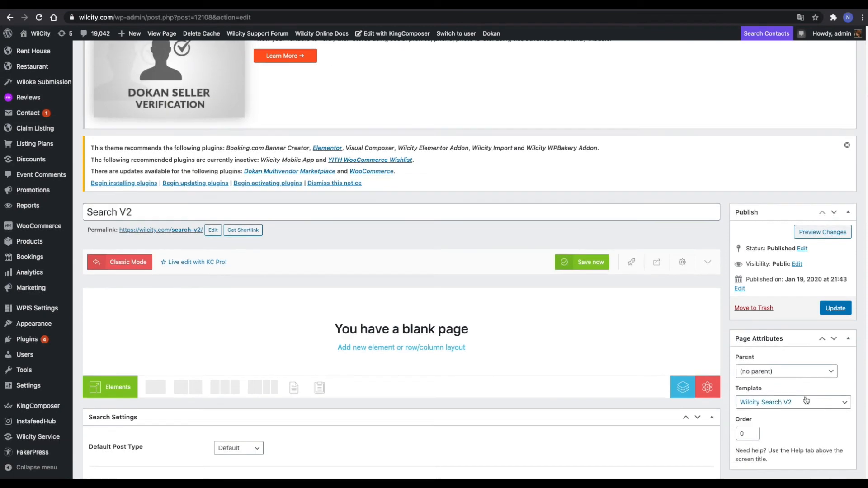
Step: Check the Search V2 page's template options and look through its search and general settings
click(774, 406)
click(549, 366)
scroll(439, 375, down, 5)
scroll(458, 385, down, 1)
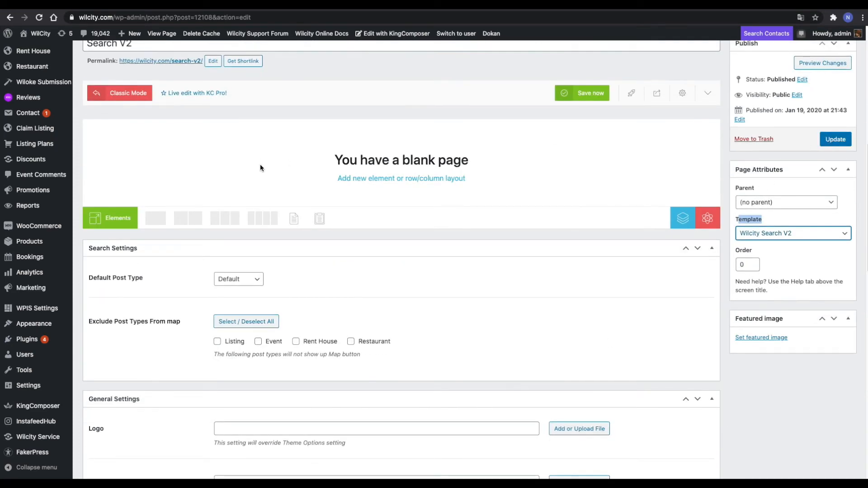
scroll(260, 168, down, 3)
Step: In the theme options' search settings, set the Search page to Search V2, save, and run a search from the published Setup Search Form page
mouse_move(59, 329)
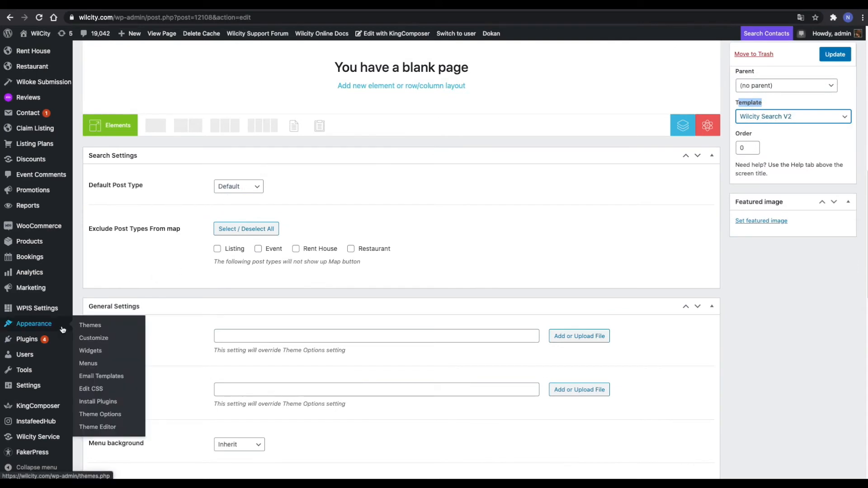
click(109, 415)
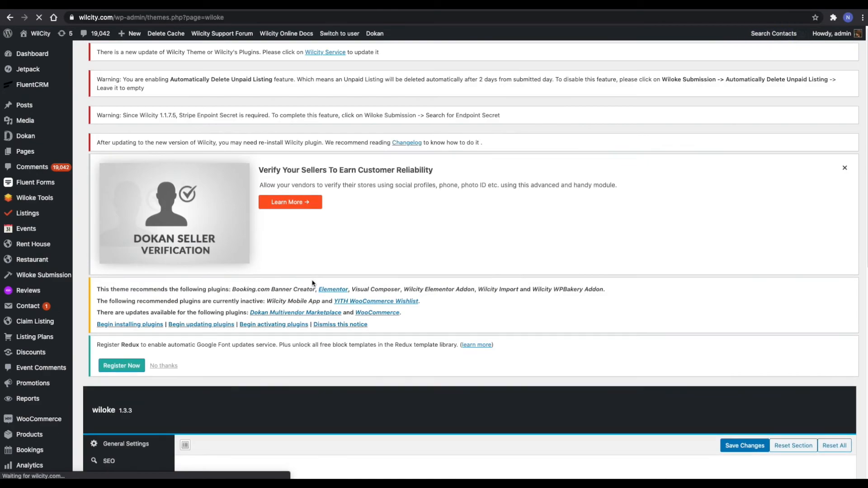
scroll(283, 286, down, 2)
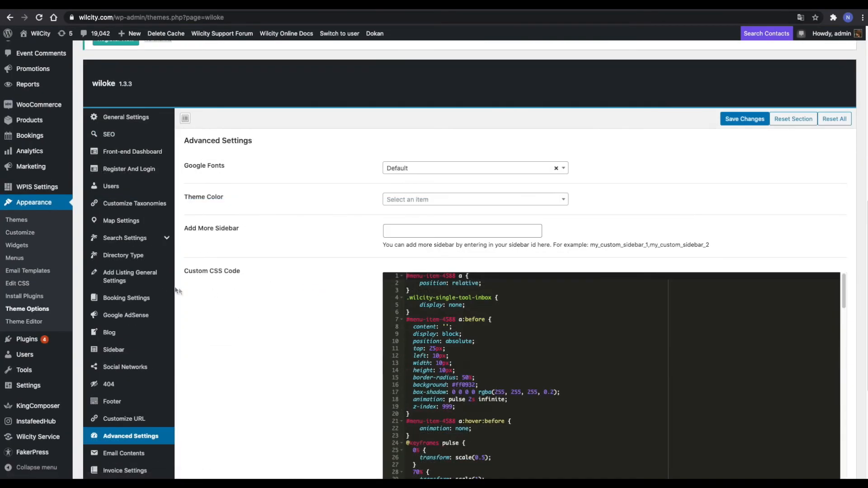
click(122, 242)
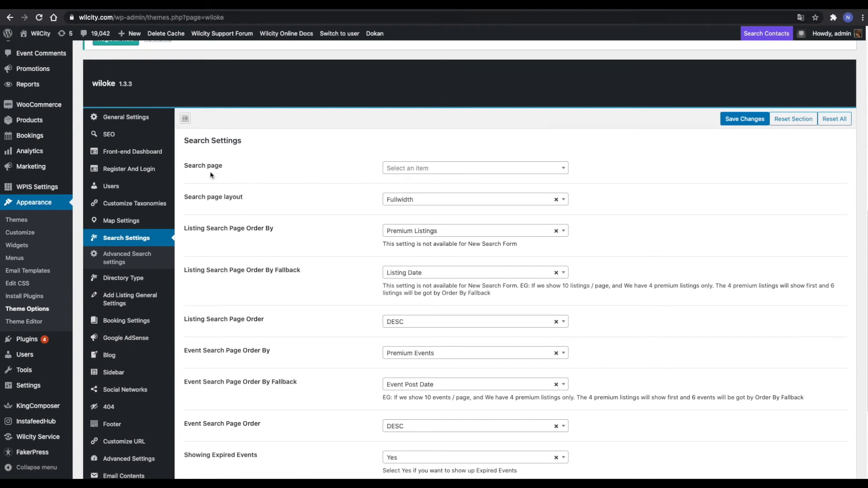
click(412, 168)
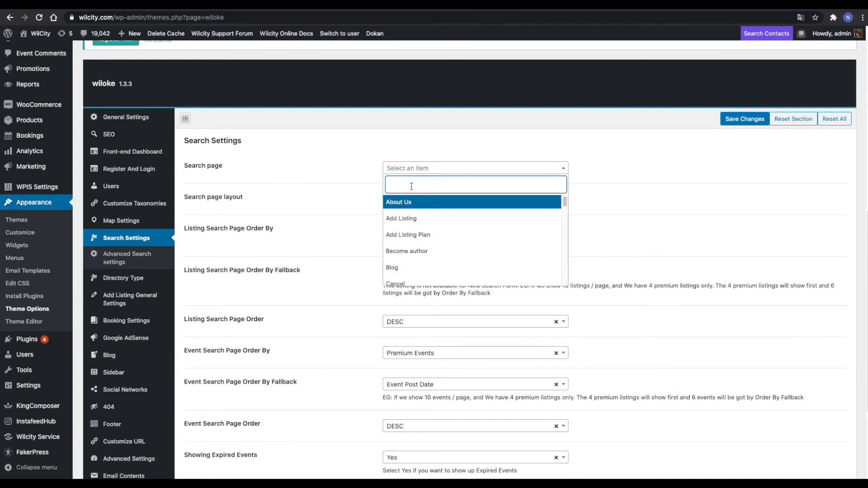
text(v2)
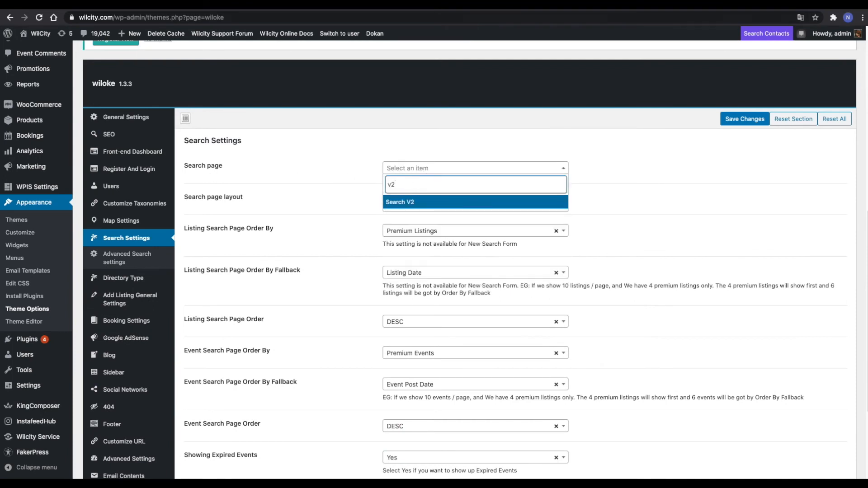
click(417, 202)
click(745, 104)
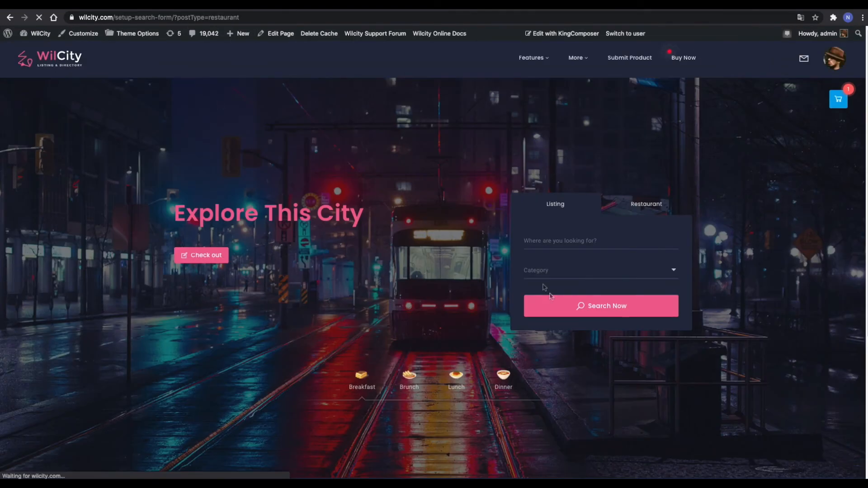
click(579, 308)
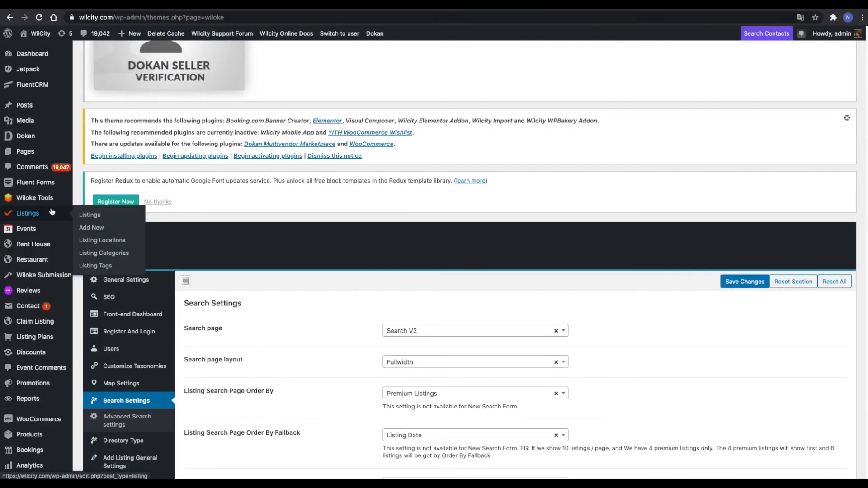
Step: Open the Restaurant directory's main search form settings and collapse the Region, Category and Open Now fields to review the used fields
mouse_move(48, 200)
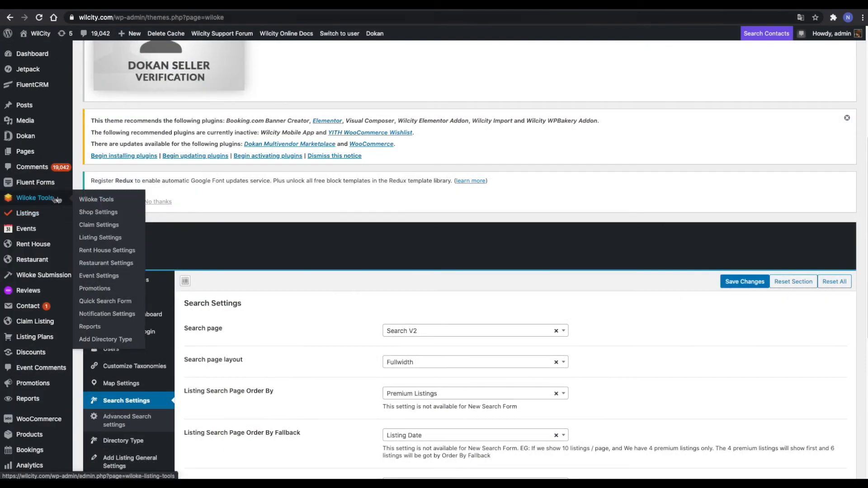
click(108, 264)
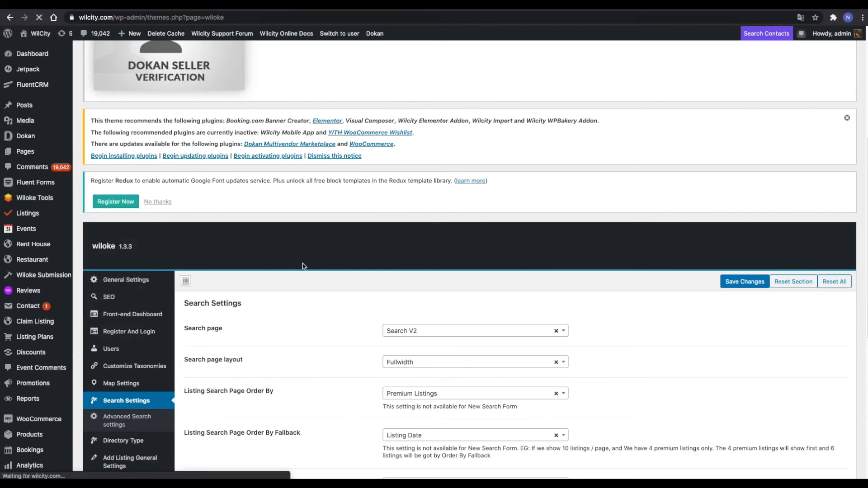
scroll(381, 266, down, 2)
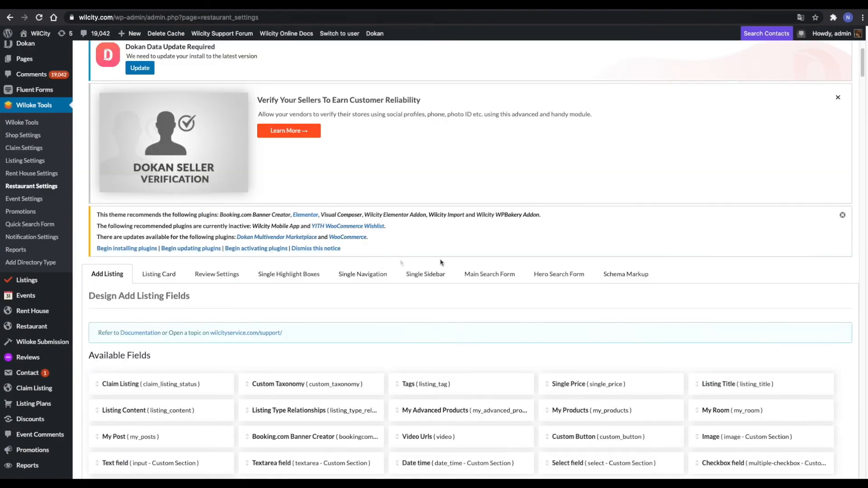
click(485, 281)
scroll(449, 293, down, 5)
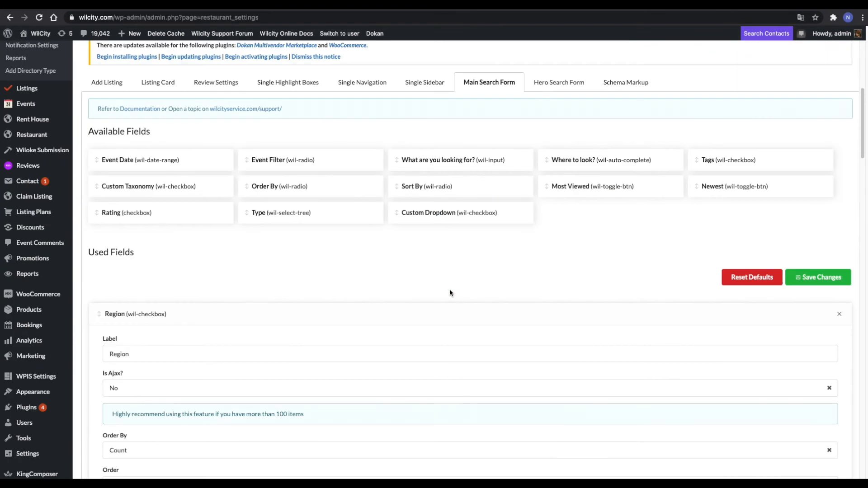
click(391, 239)
click(390, 258)
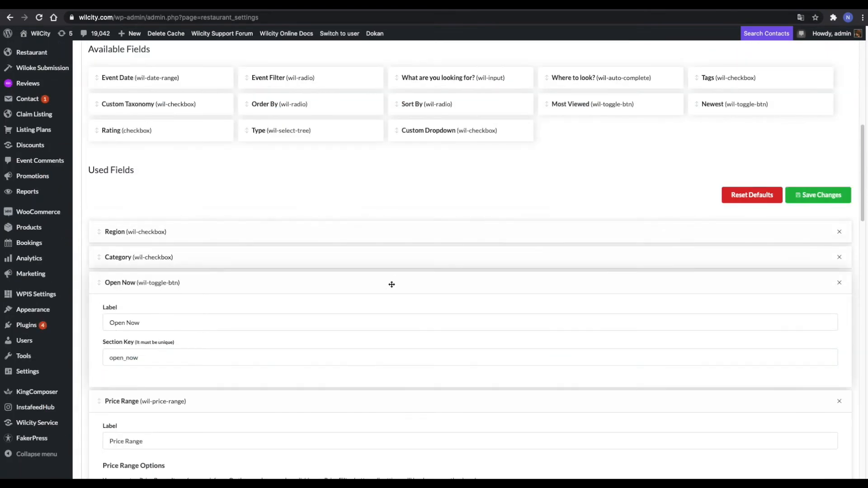
click(391, 284)
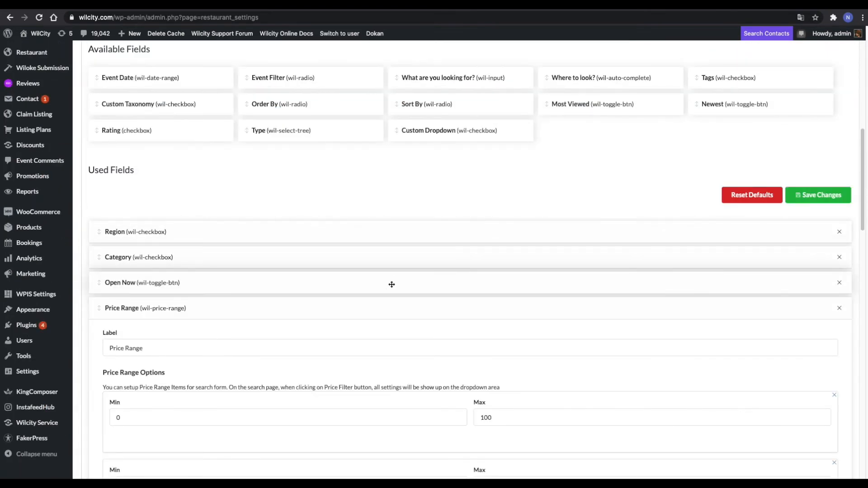
scroll(311, 70, up, 2)
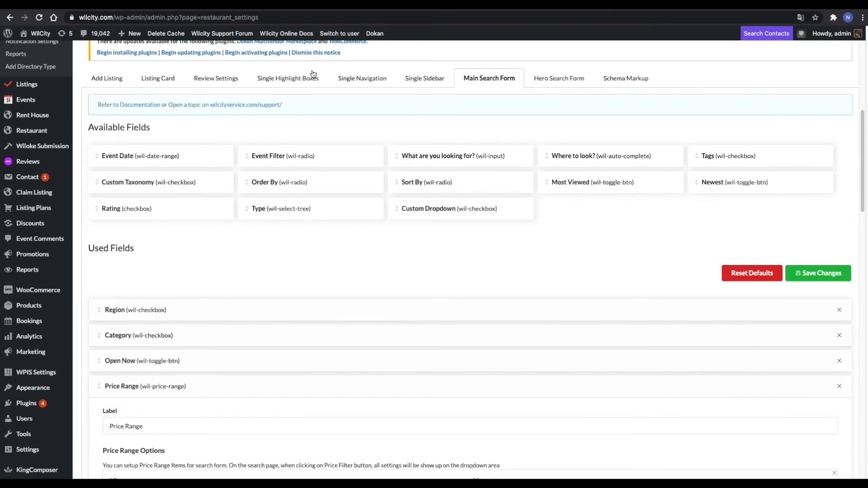
Step: Look at the homepage's search form and open the Setup Search Form page for editing in a new browser tab
click(244, 5)
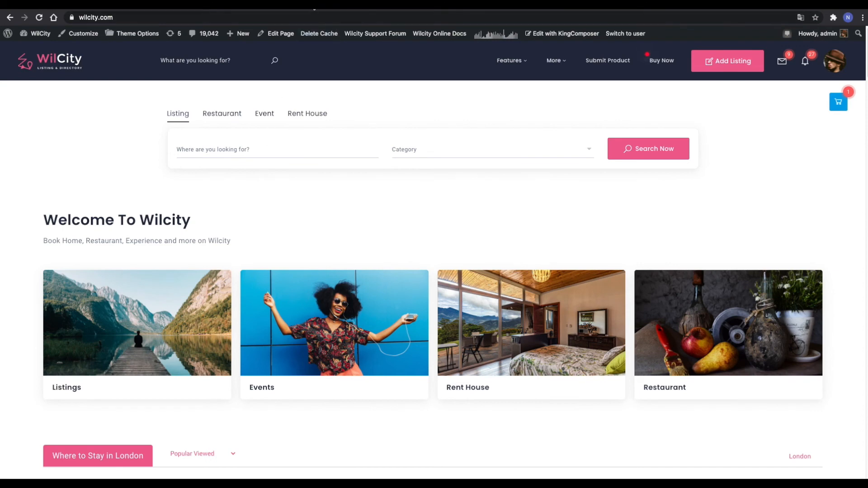
click(314, 9)
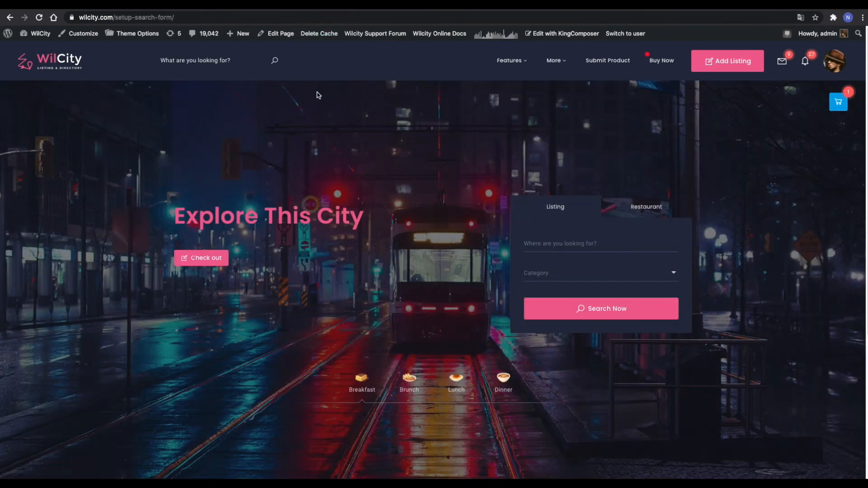
right_click(281, 34)
click(299, 37)
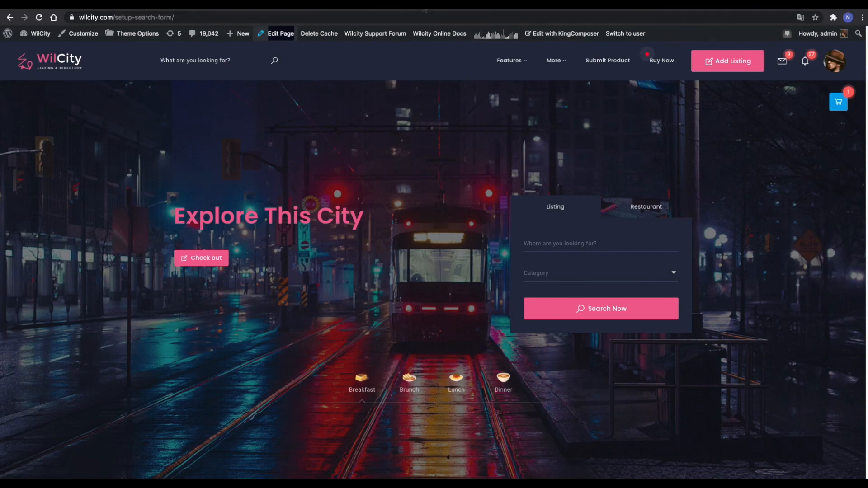
click(407, 6)
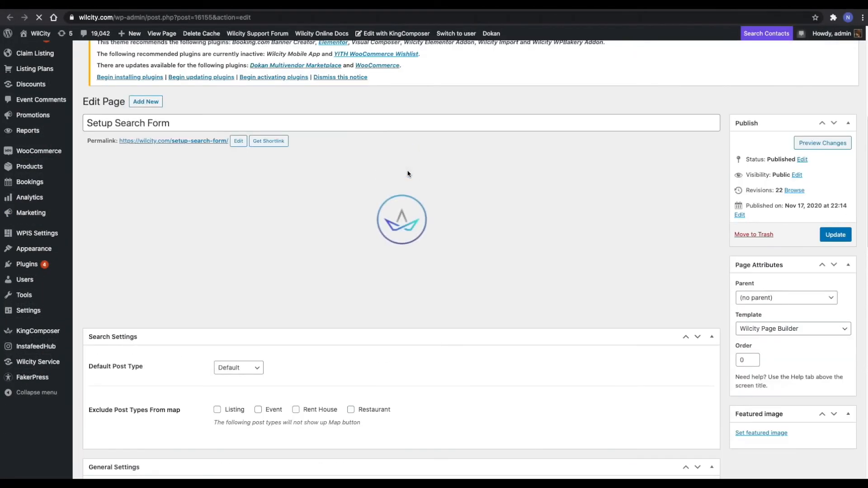
Step: Move the Search Form element out of the Hero into a new one-column row and delete the Hero's row
scroll(407, 190, down, 8)
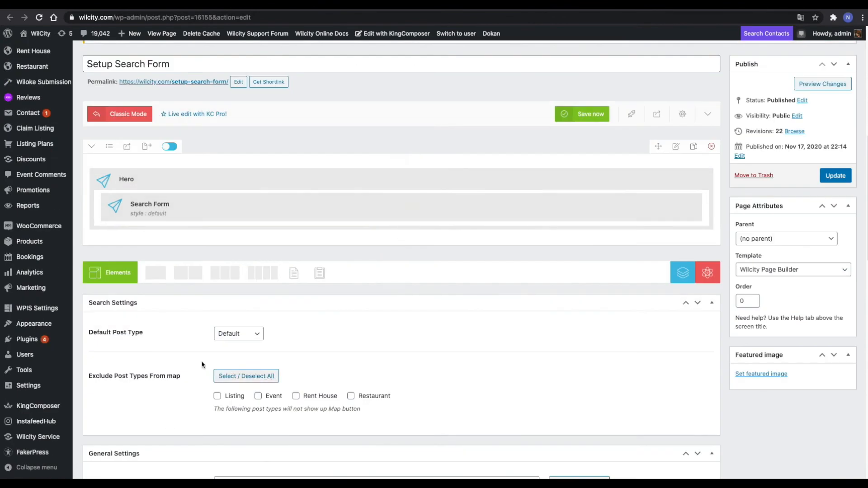
click(152, 272)
scroll(261, 221, up, 2)
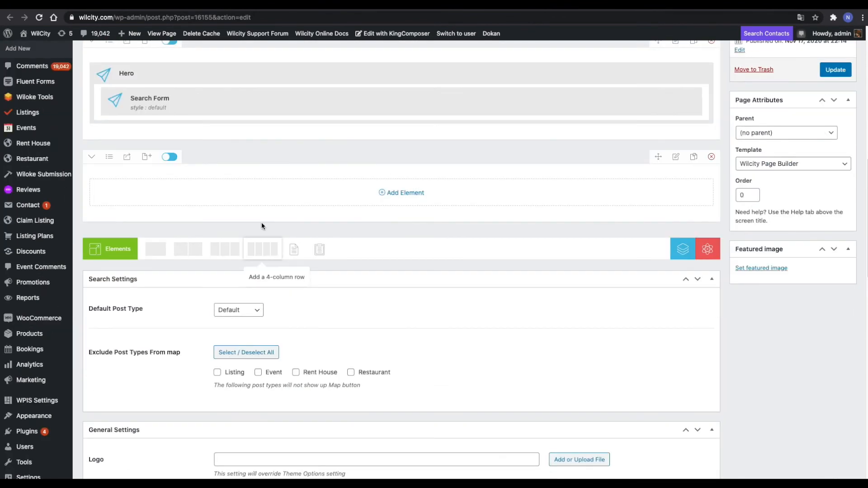
drag(186, 104, 204, 199)
scroll(262, 229, up, 3)
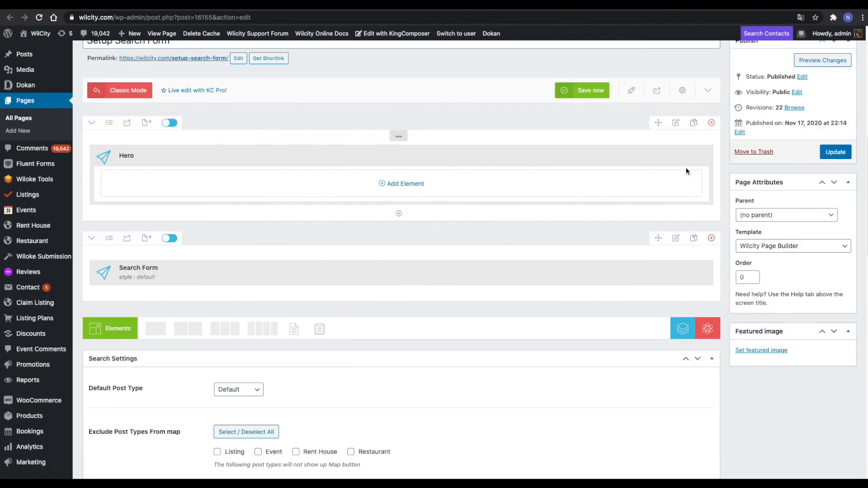
click(711, 124)
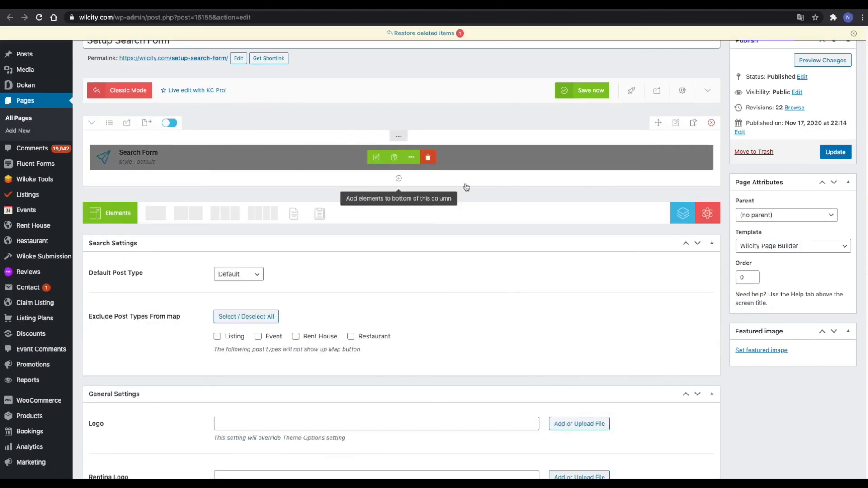
Step: Set the Search Form element's style to Creative and save its settings
click(375, 163)
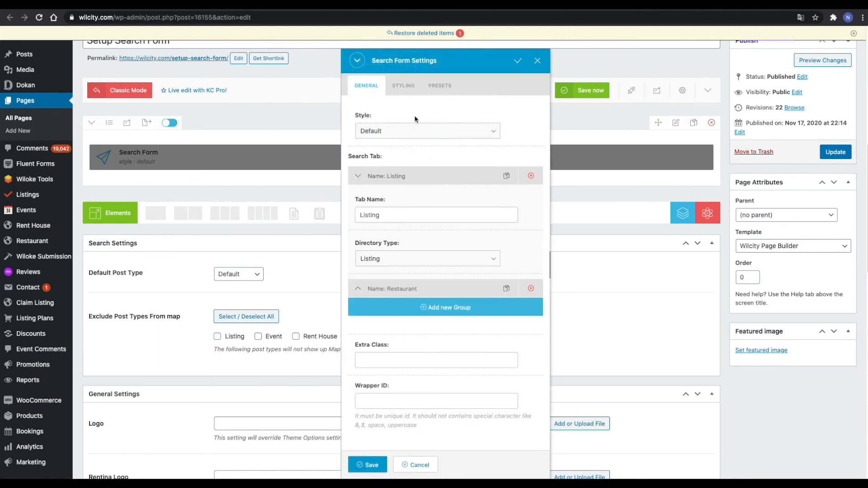
click(380, 131)
click(383, 140)
click(519, 67)
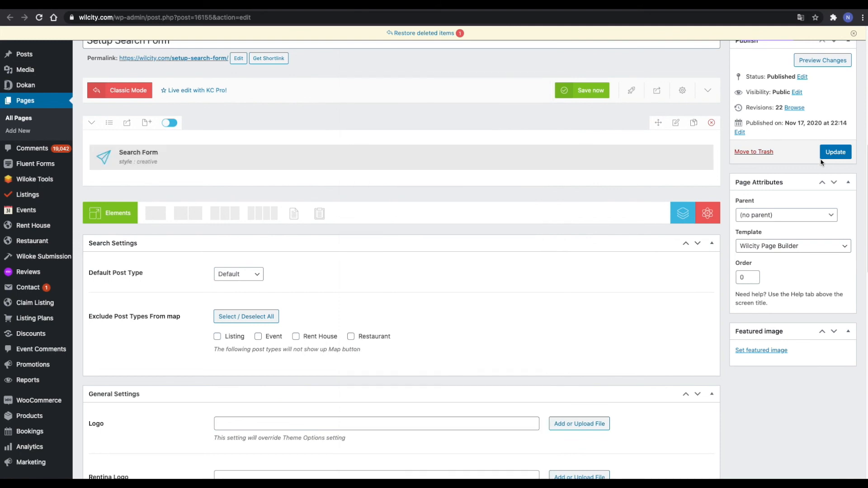